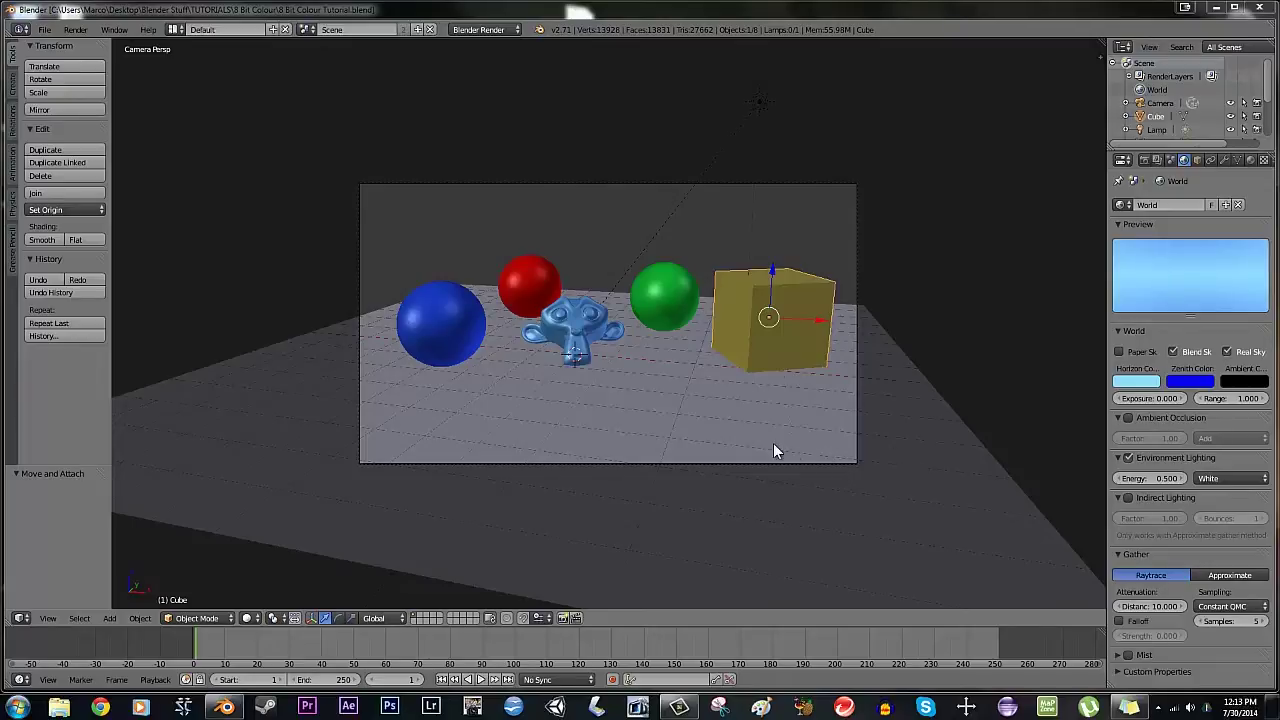
Orbit the scene, return to the camera view and render the current frame with F12
{"action": "middle_click_drag", "start_coordinate": [773, 444], "coordinate": [802, 457]}
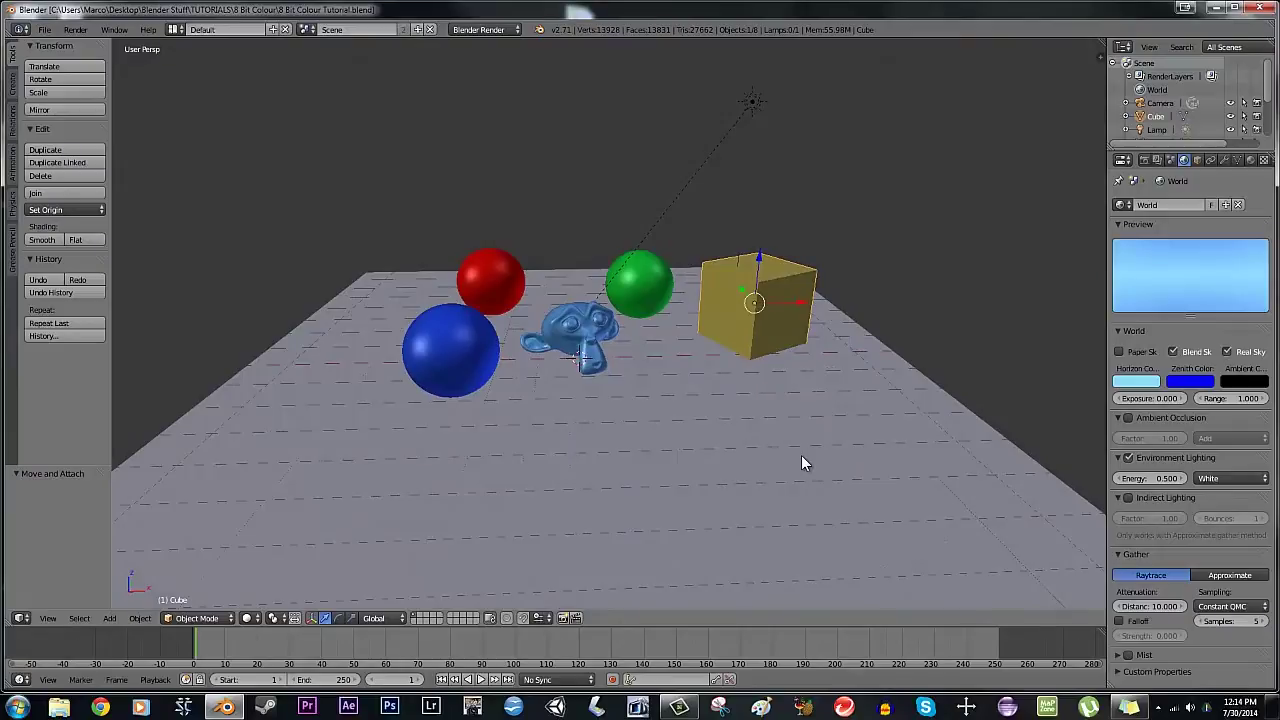
{"action": "key", "text": "KP_0"}
{"action": "scroll", "coordinate": [800, 455], "scroll_direction": "up", "scroll_amount": 2}
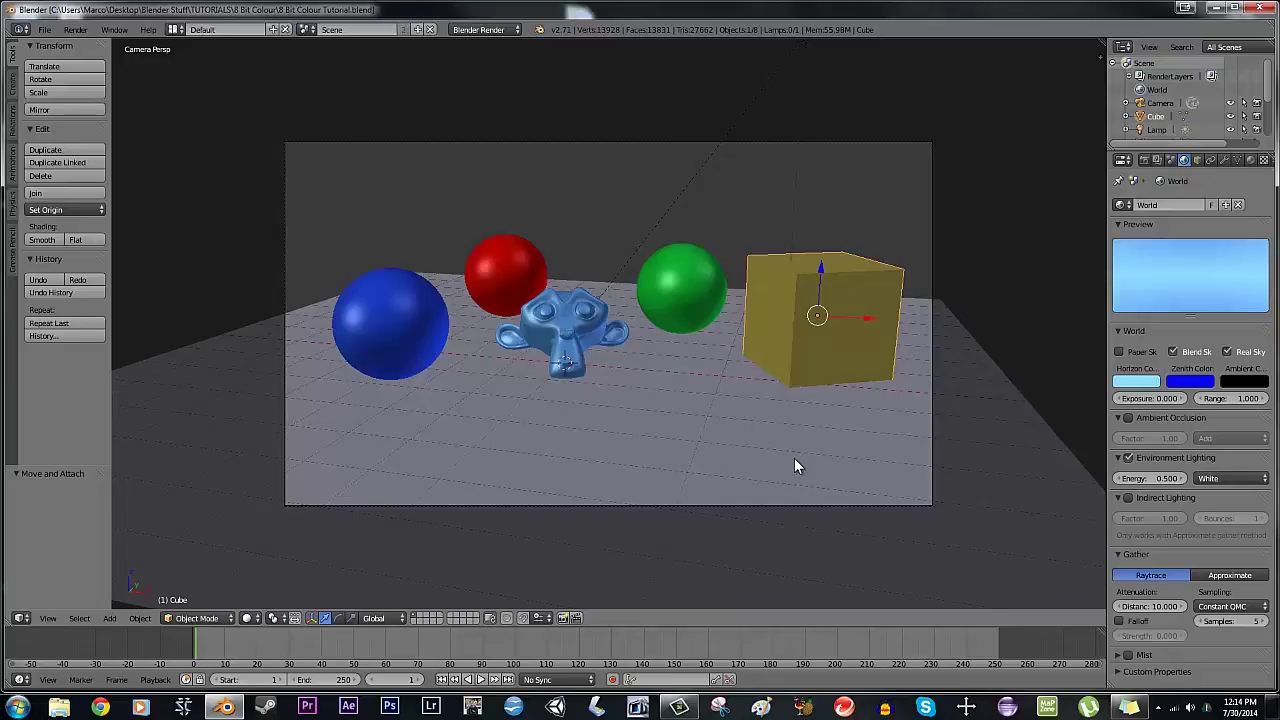
{"action": "key", "text": "F12"}
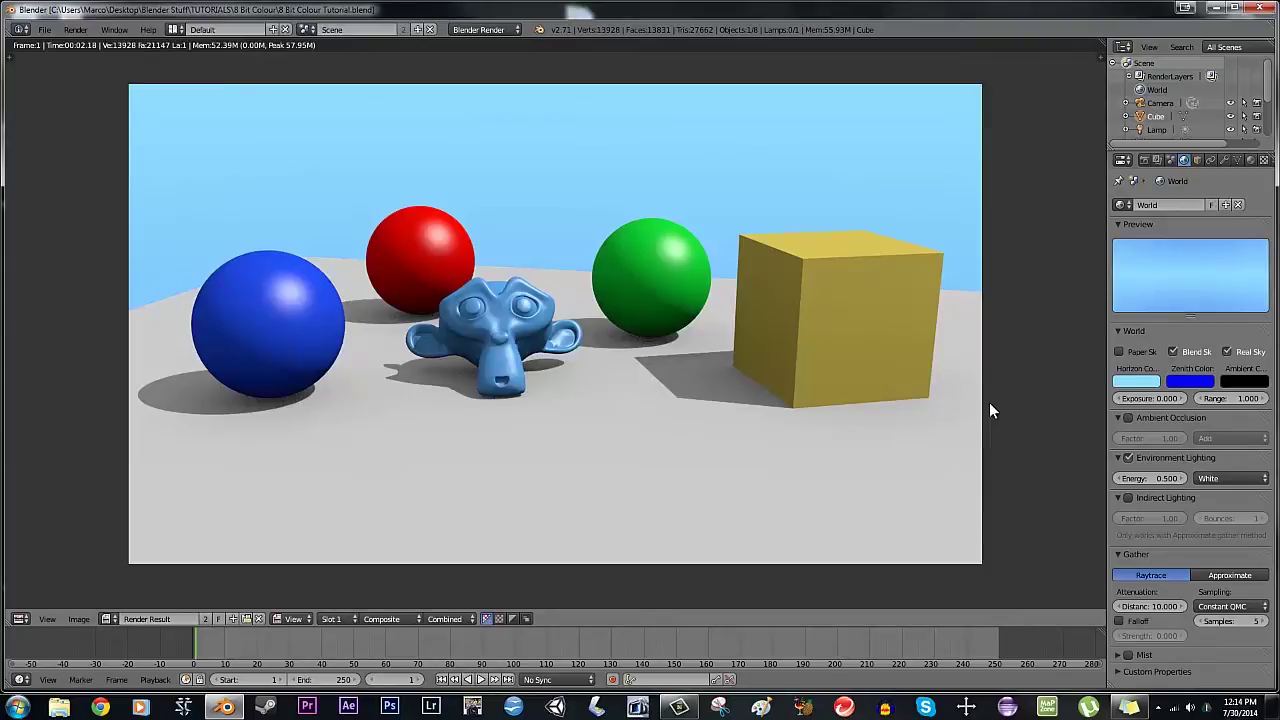
Switch to the Compositing workspace and connect a Viewer node to Render Layers
{"action": "key", "text": "ctrl+Left"}
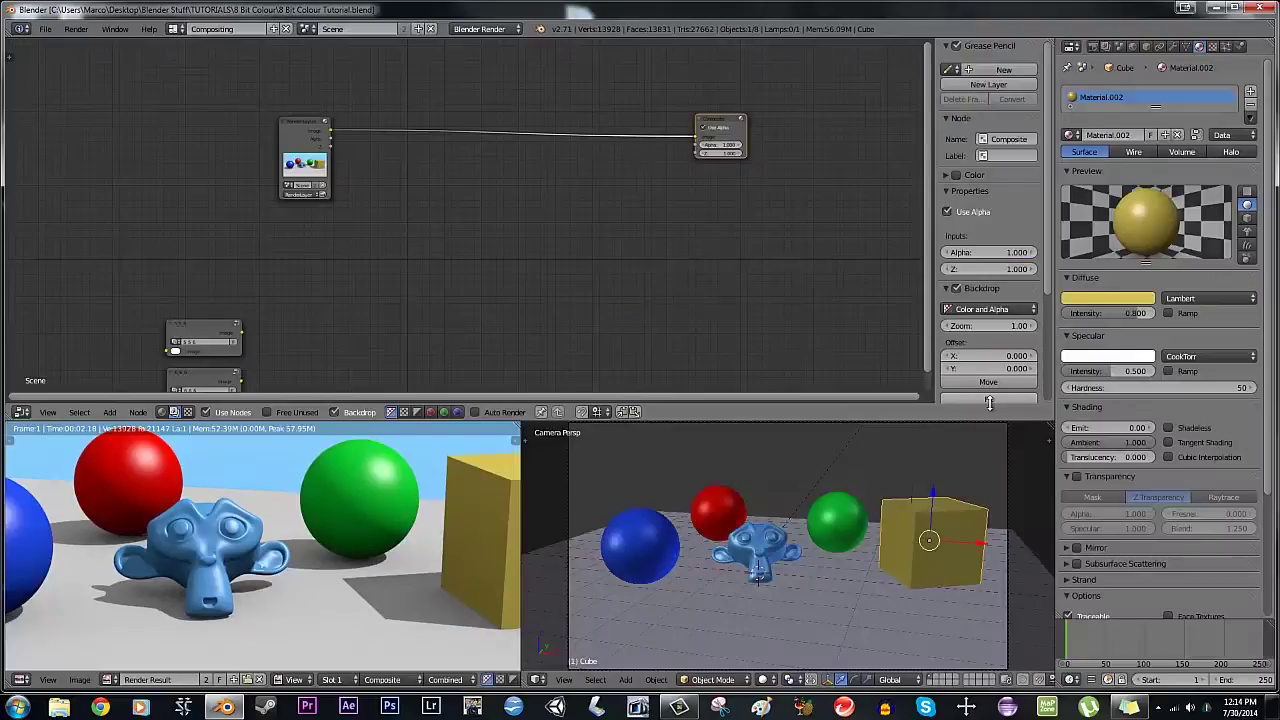
{"action": "scroll", "coordinate": [572, 165], "scroll_direction": "up", "scroll_amount": 1}
{"action": "middle_click_drag", "start_coordinate": [572, 165], "coordinate": [500, 250]}
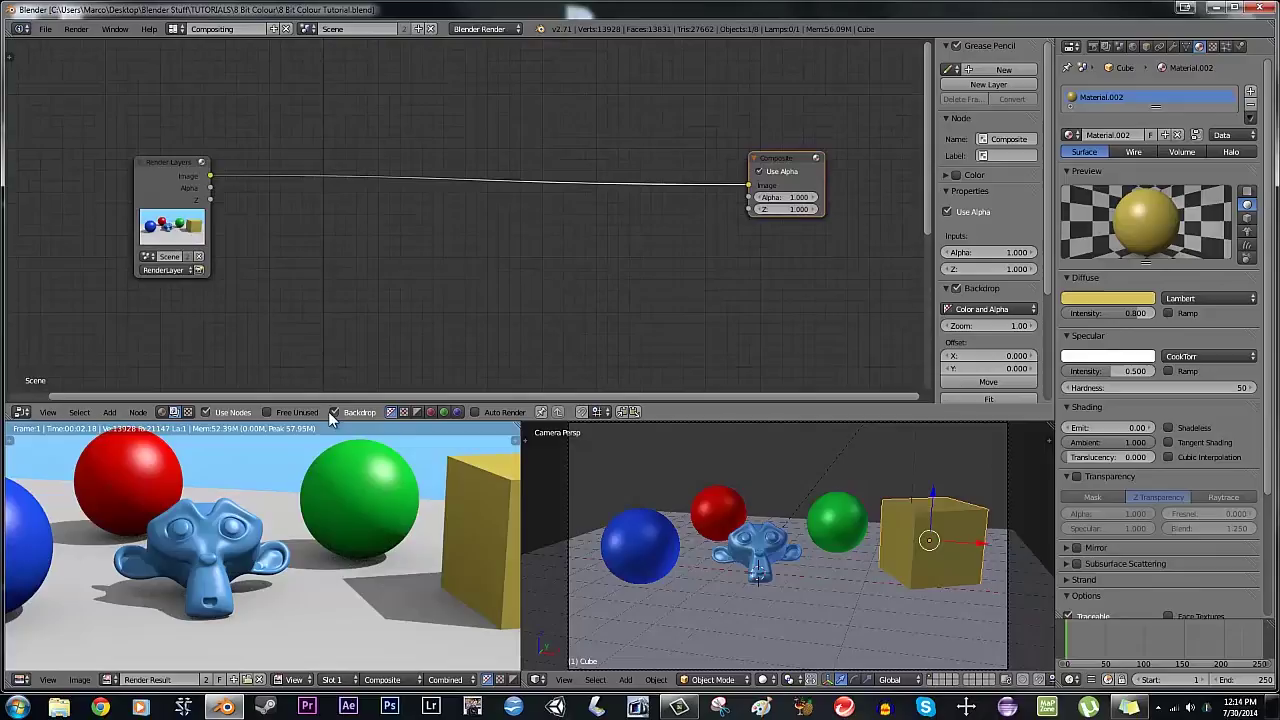
{"action": "left_click", "coordinate": [145, 168], "text": "ctrl+shift"}
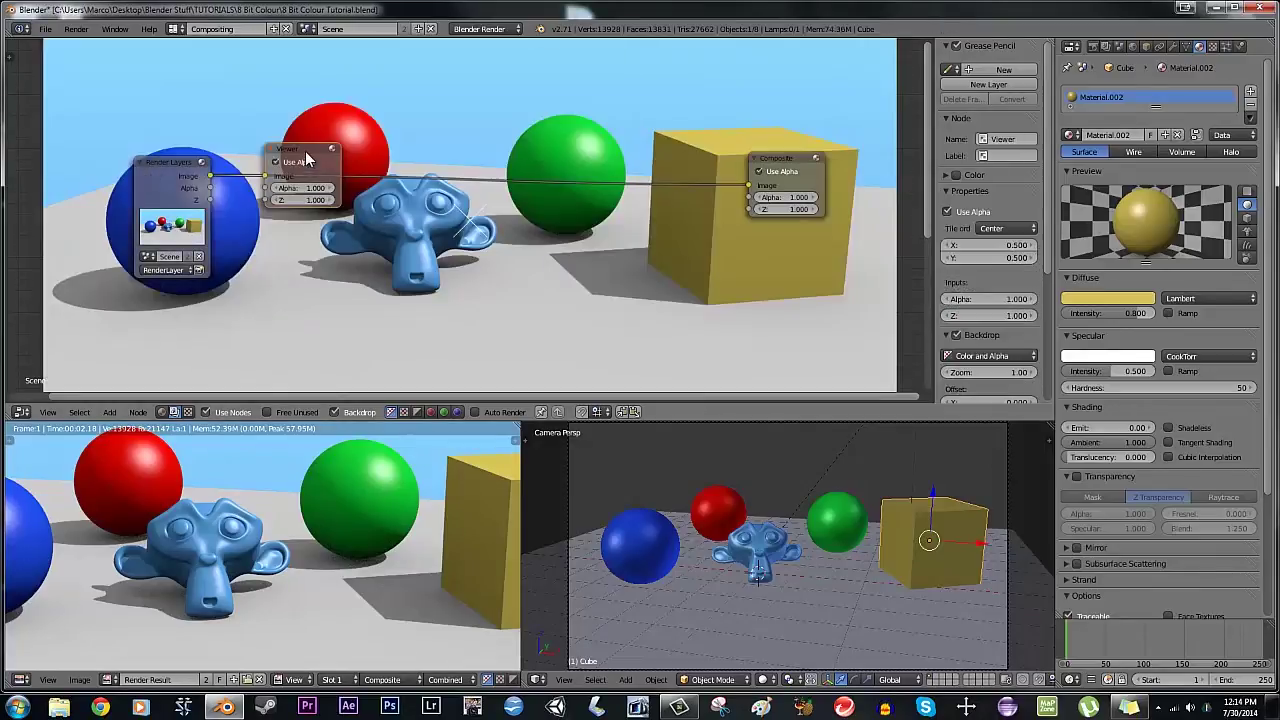
Spread the Viewer node to the right and Render Layers to the left edge
{"action": "left_click_drag", "start_coordinate": [307, 158], "coordinate": [830, 291]}
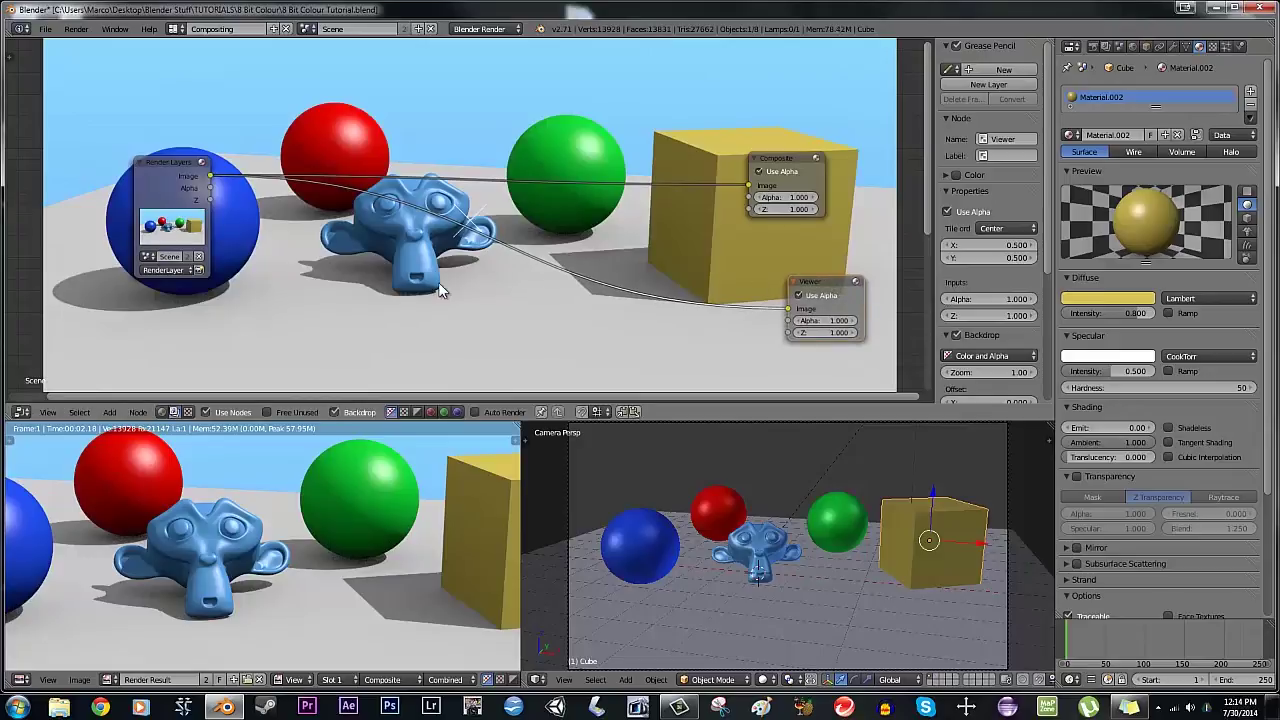
{"action": "left_click_drag", "start_coordinate": [178, 170], "coordinate": [65, 178]}
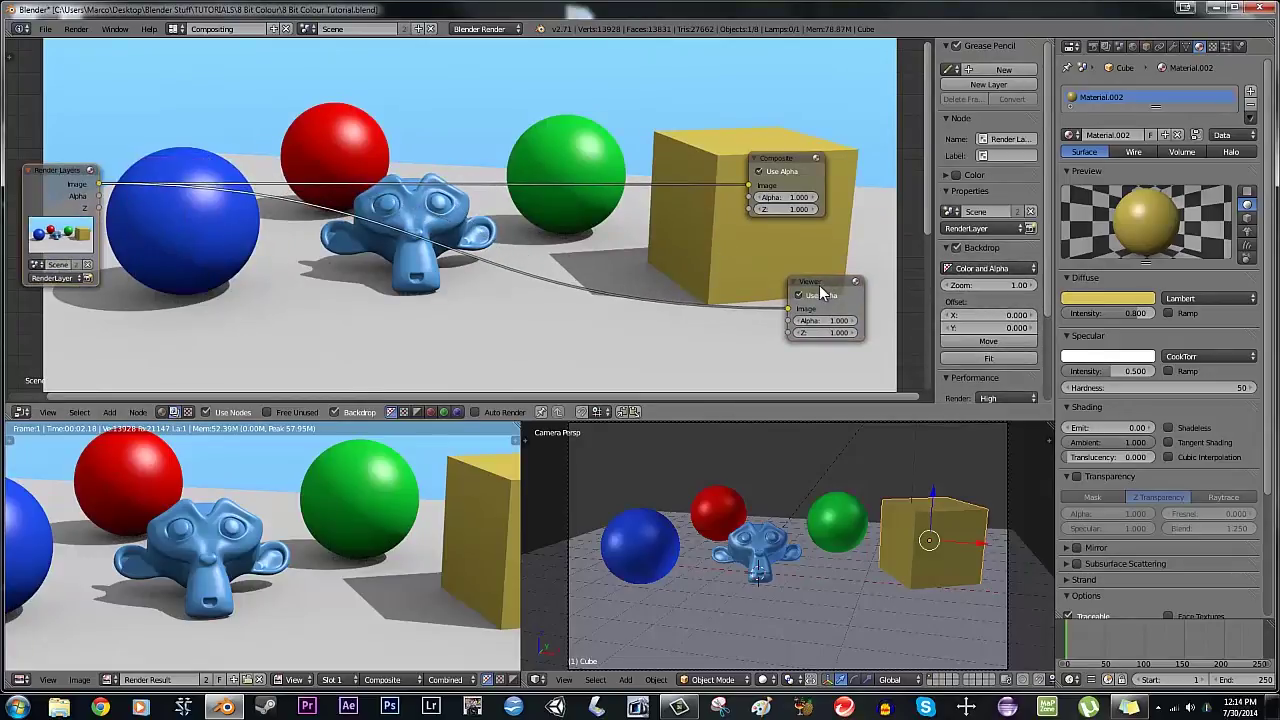
{"action": "left_click_drag", "start_coordinate": [820, 292], "coordinate": [875, 272]}
{"action": "middle_click_drag", "start_coordinate": [341, 273], "coordinate": [473, 362]}
{"action": "key", "text": "shift+a"}
{"action": "mouse_move", "coordinate": [353, 266]}
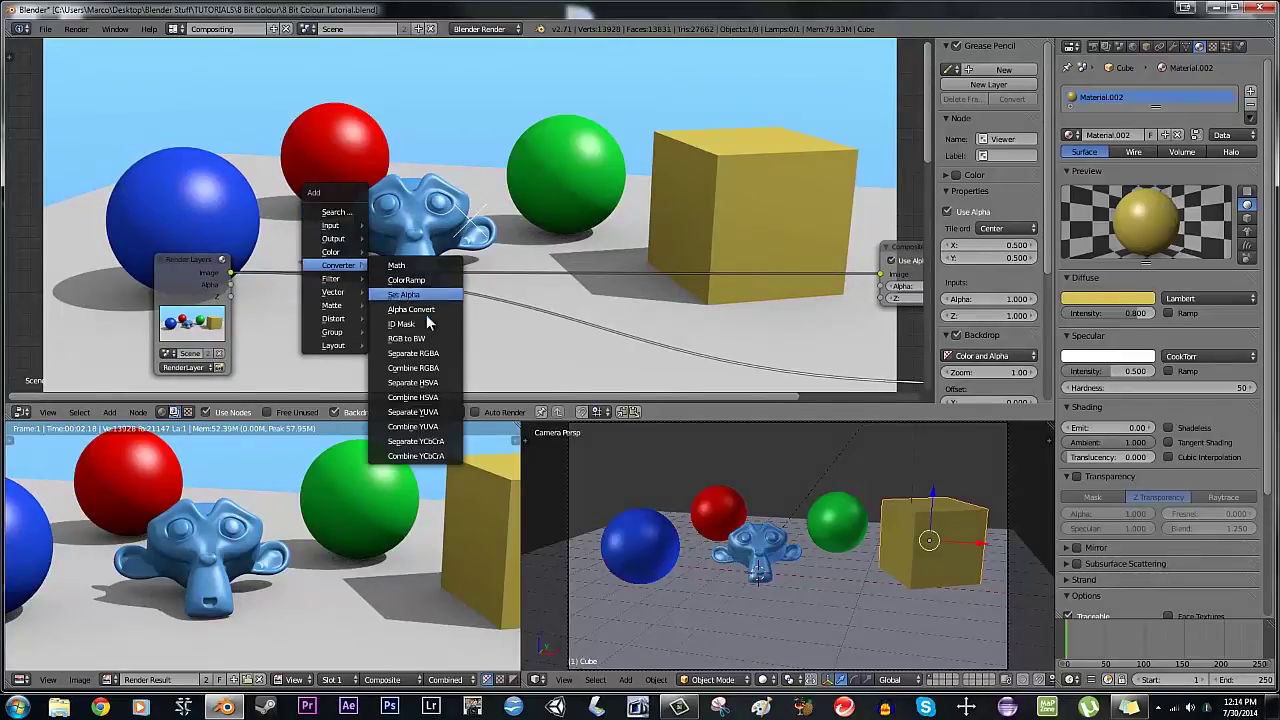
Add a Separate RGBA node on the left of the node tree
{"action": "left_click", "coordinate": [413, 353]}
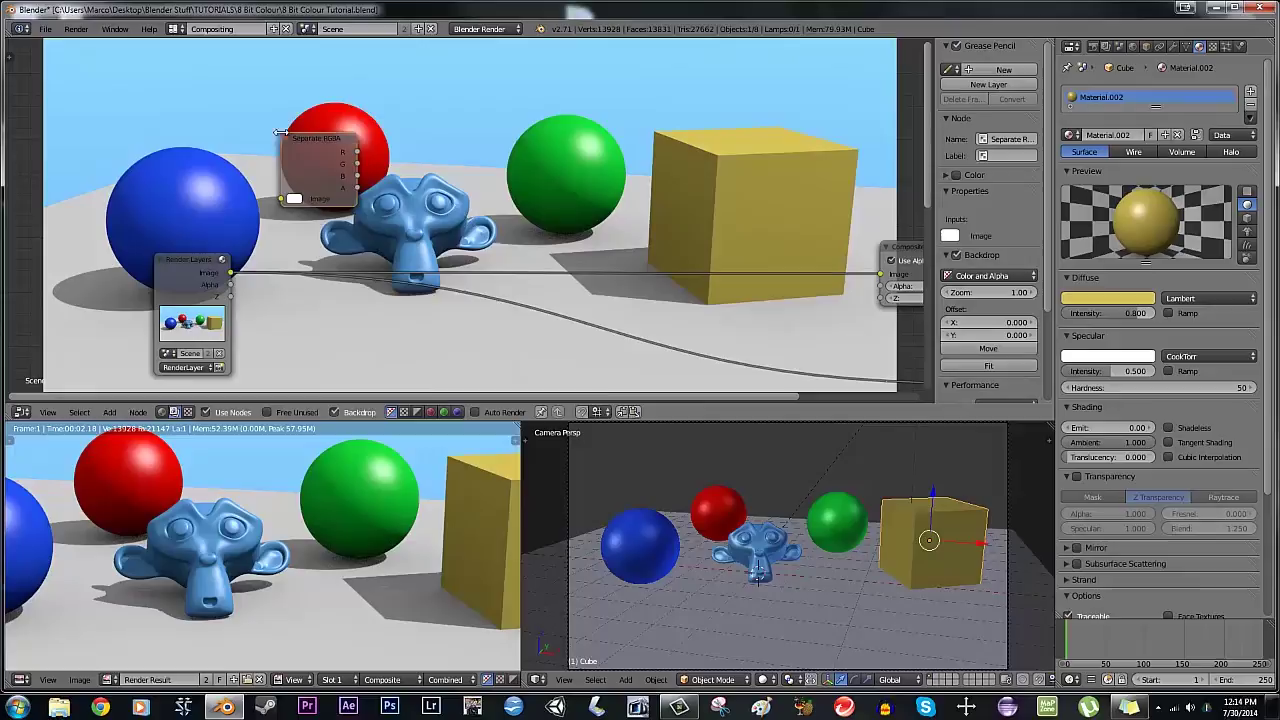
{"action": "left_click", "coordinate": [280, 133]}
{"action": "key", "text": "shift+a"}
{"action": "mouse_move", "coordinate": [438, 181]}
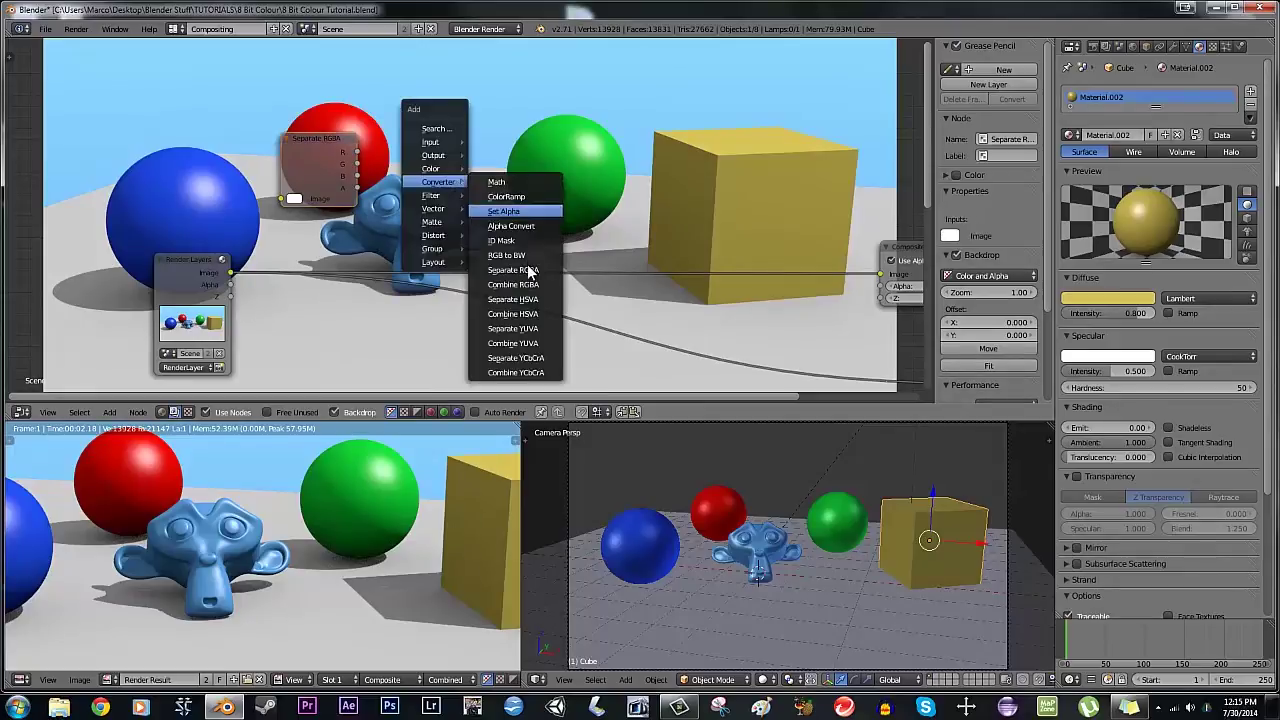
Add a Combine RGBA node near the cube and link R output to R input
{"action": "left_click", "coordinate": [530, 284]}
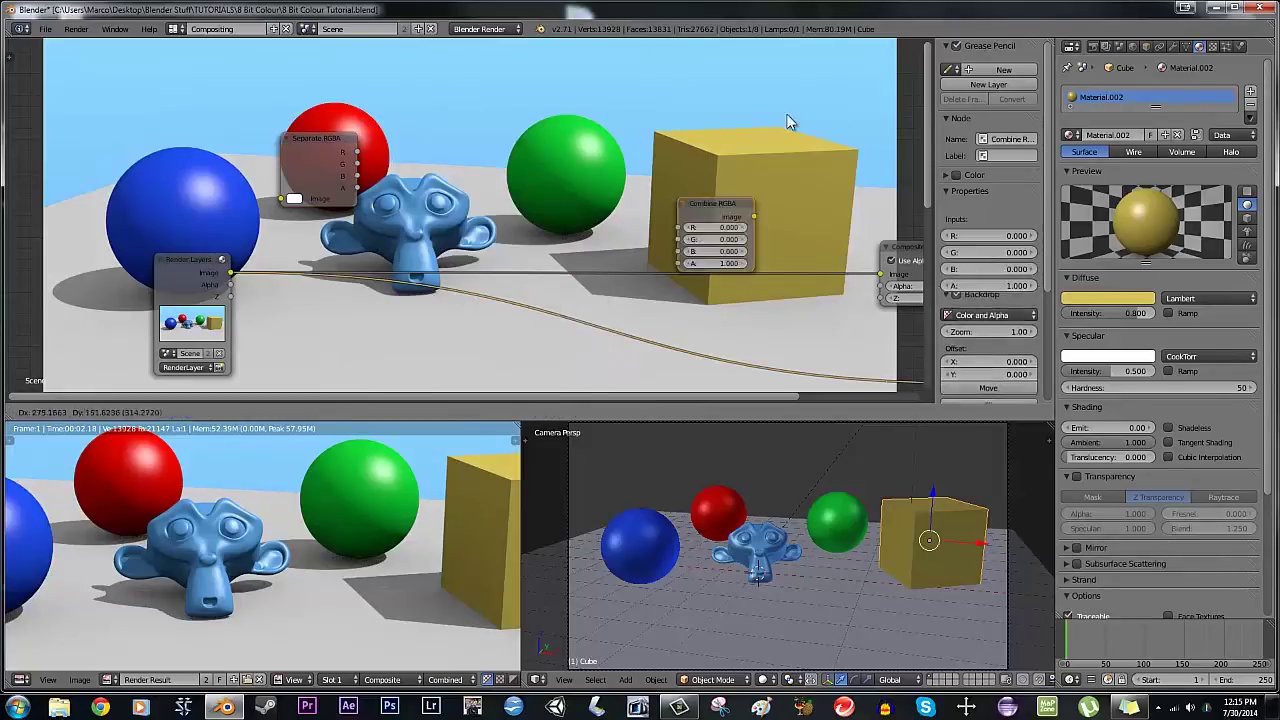
{"action": "left_click", "coordinate": [775, 121]}
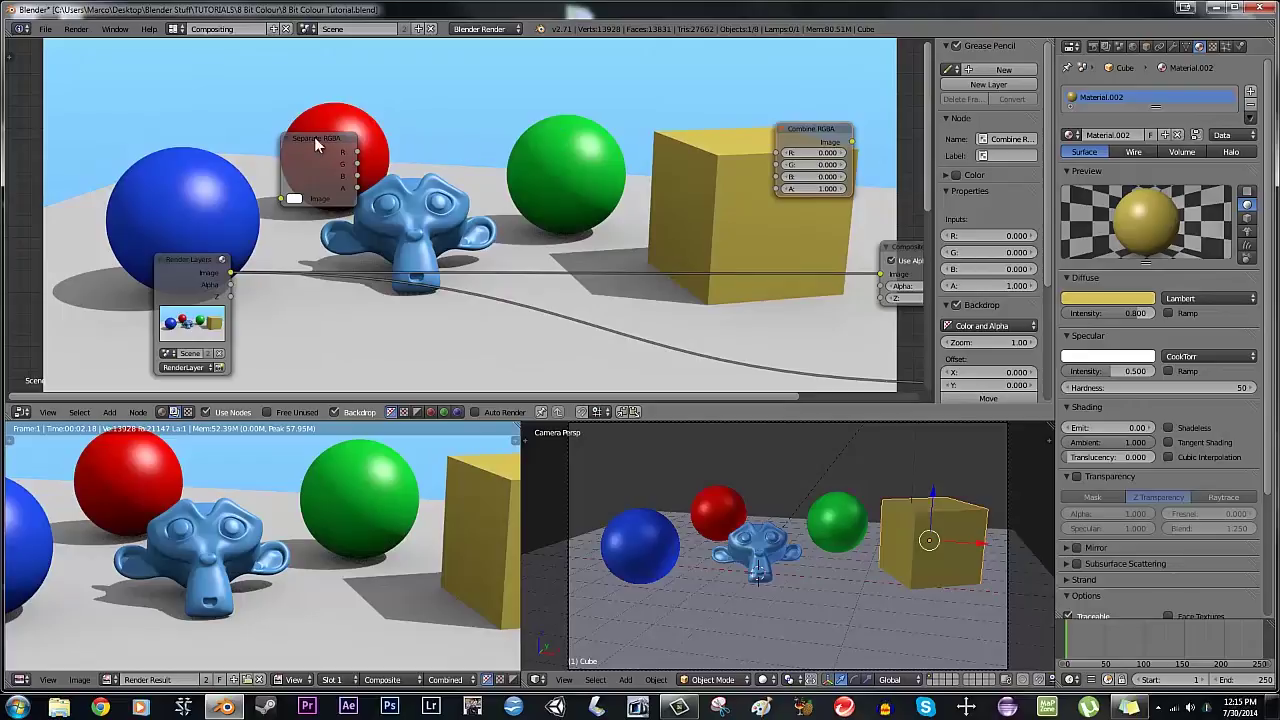
{"action": "left_click_drag", "start_coordinate": [357, 152], "coordinate": [781, 154]}
{"action": "key", "text": "shift+a"}
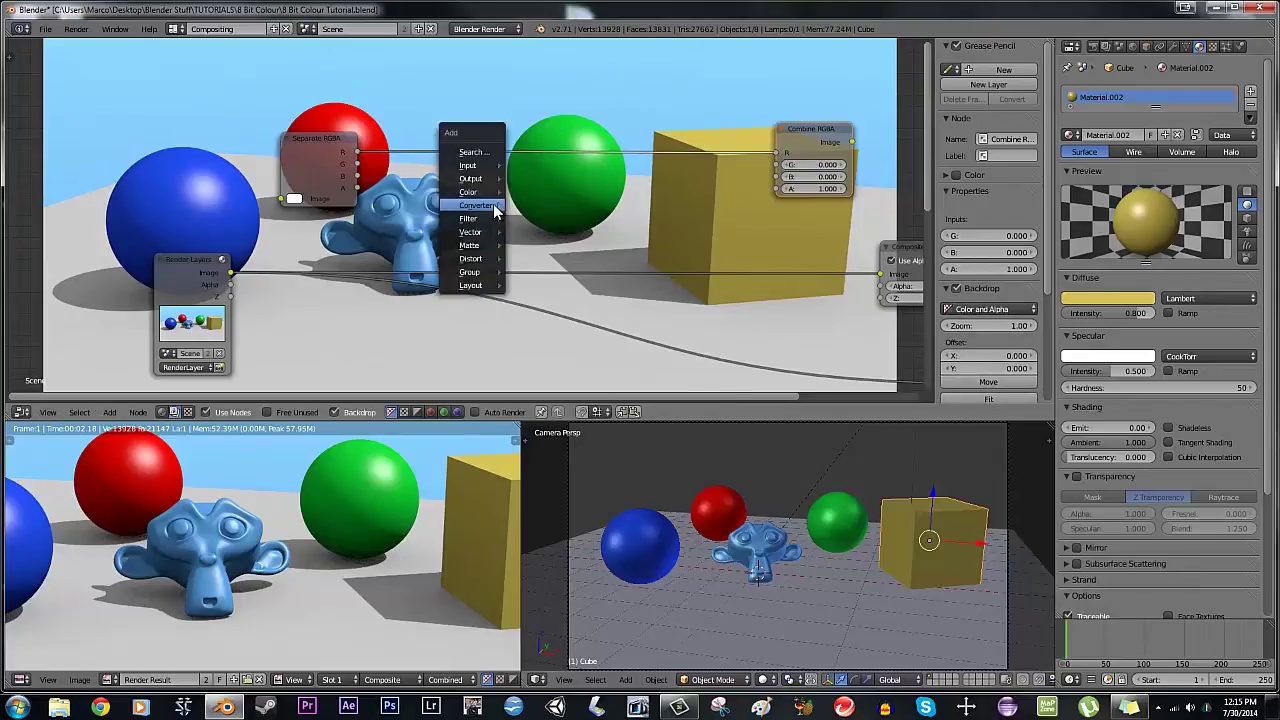
Drop a Math node on the red link and duplicate it twice along the link
{"action": "mouse_move", "coordinate": [493, 203]}
{"action": "left_click", "coordinate": [533, 207]}
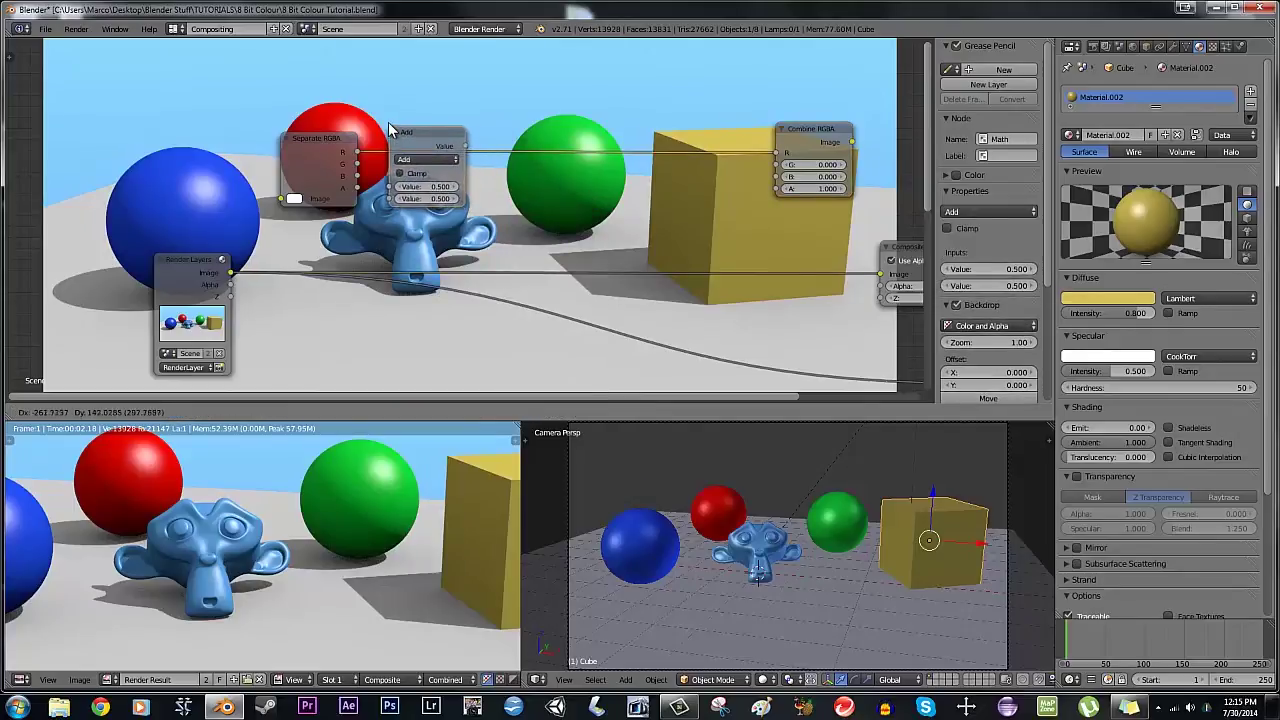
{"action": "left_click", "coordinate": [464, 162]}
{"action": "key", "text": "shift+d"}
{"action": "left_click", "coordinate": [556, 150]}
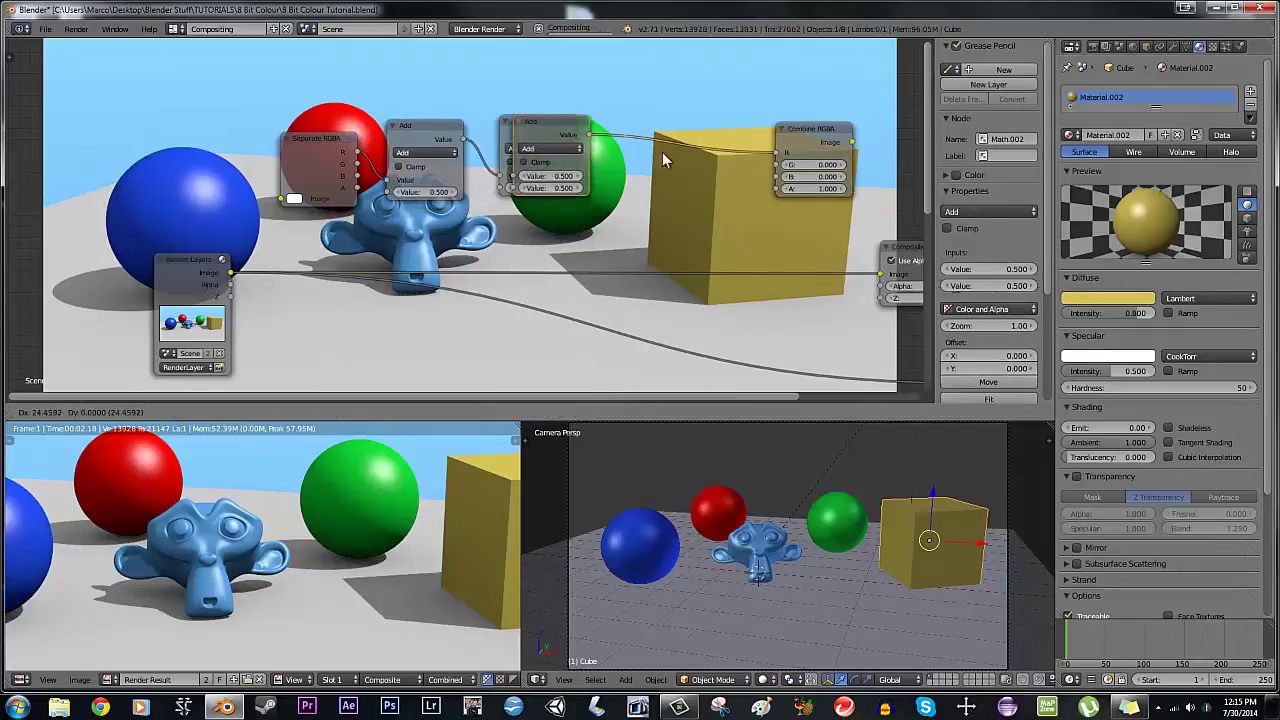
{"action": "key", "text": "shift+d"}
{"action": "left_click", "coordinate": [686, 145]}
Make the first Math node Multiply with a value of 5
{"action": "left_click", "coordinate": [440, 151]}
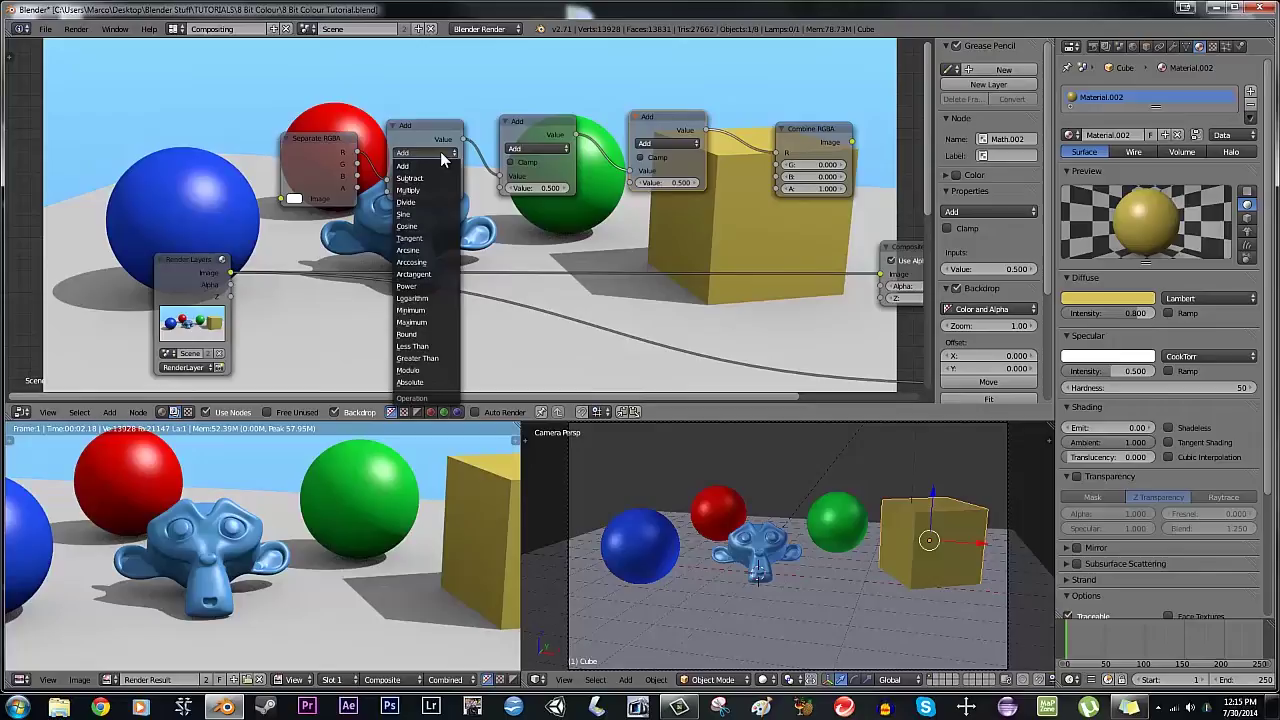
{"action": "left_click", "coordinate": [428, 188]}
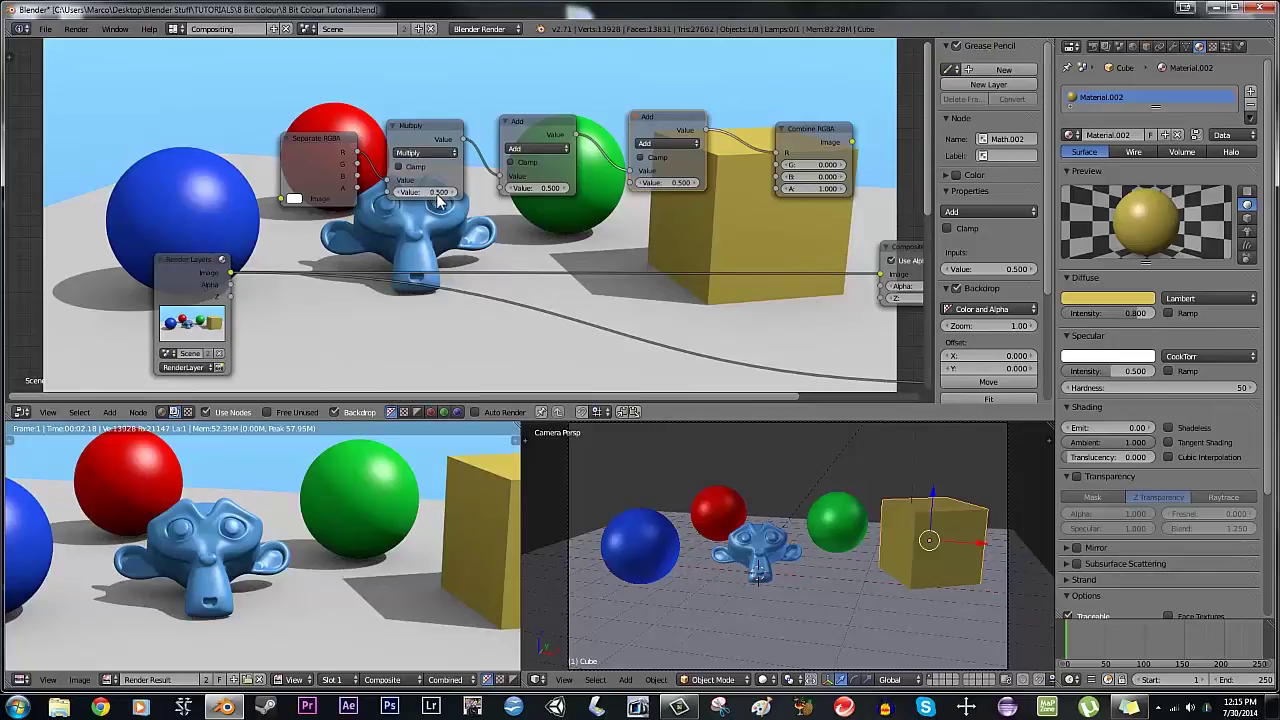
{"action": "left_click", "coordinate": [430, 191]}
{"action": "type", "text": "5"}
{"action": "key", "text": "Return"}
Make the second Math node Round with a value of 1
{"action": "left_click", "coordinate": [538, 149]}
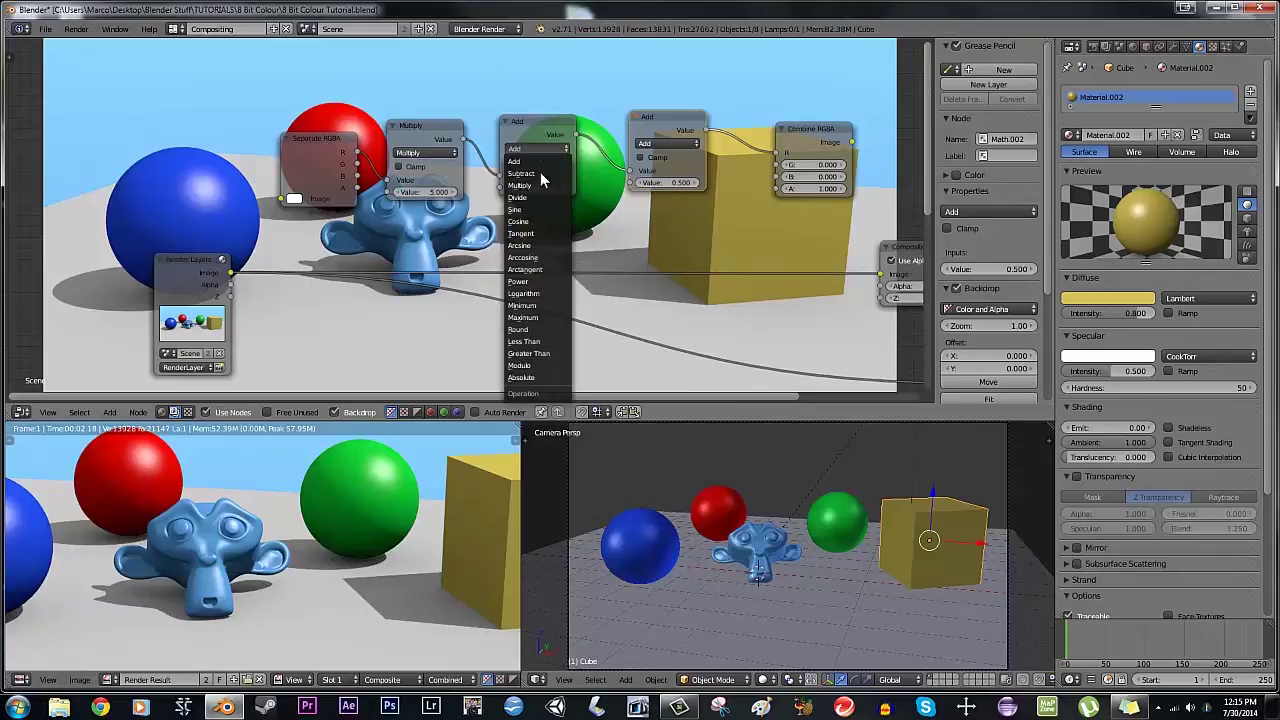
{"action": "left_click", "coordinate": [530, 329]}
{"action": "left_click", "coordinate": [542, 188]}
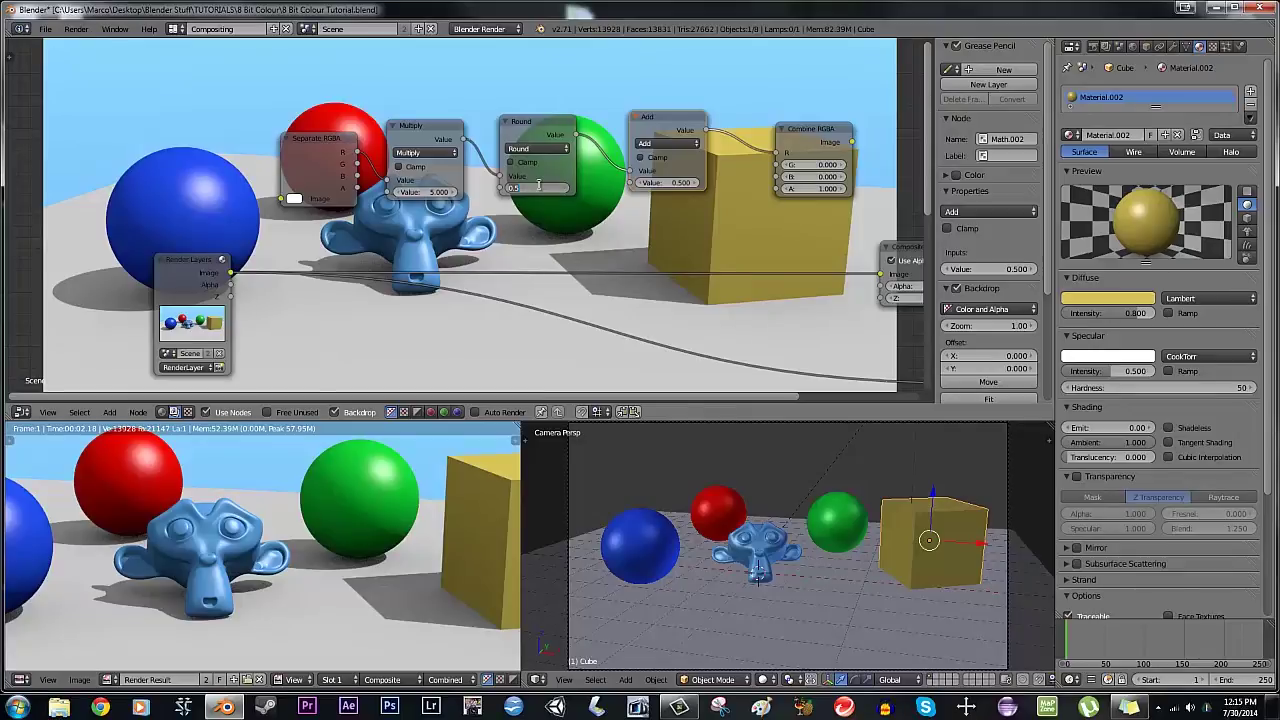
{"action": "type", "text": "1"}
{"action": "key", "text": "Return"}
Make the third Math node Divide, replacing 0.5 with 4
{"action": "left_click", "coordinate": [660, 143]}
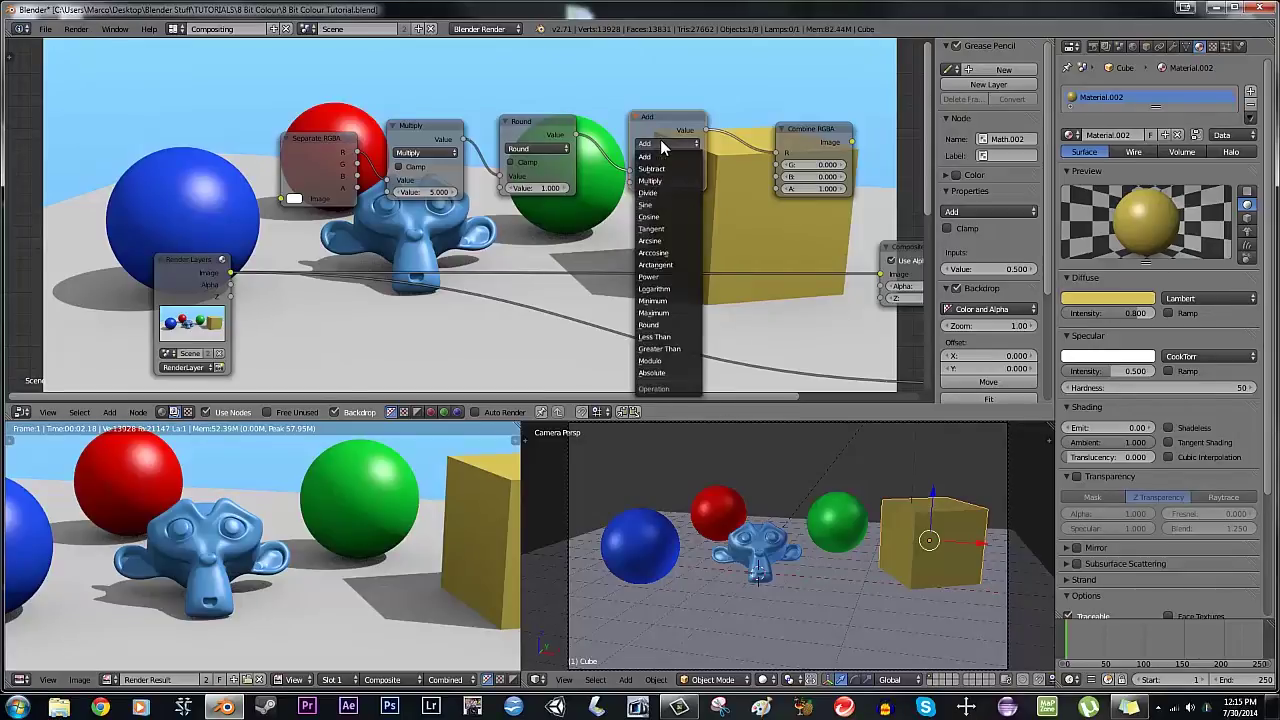
{"action": "left_click", "coordinate": [666, 191]}
{"action": "left_click", "coordinate": [670, 182]}
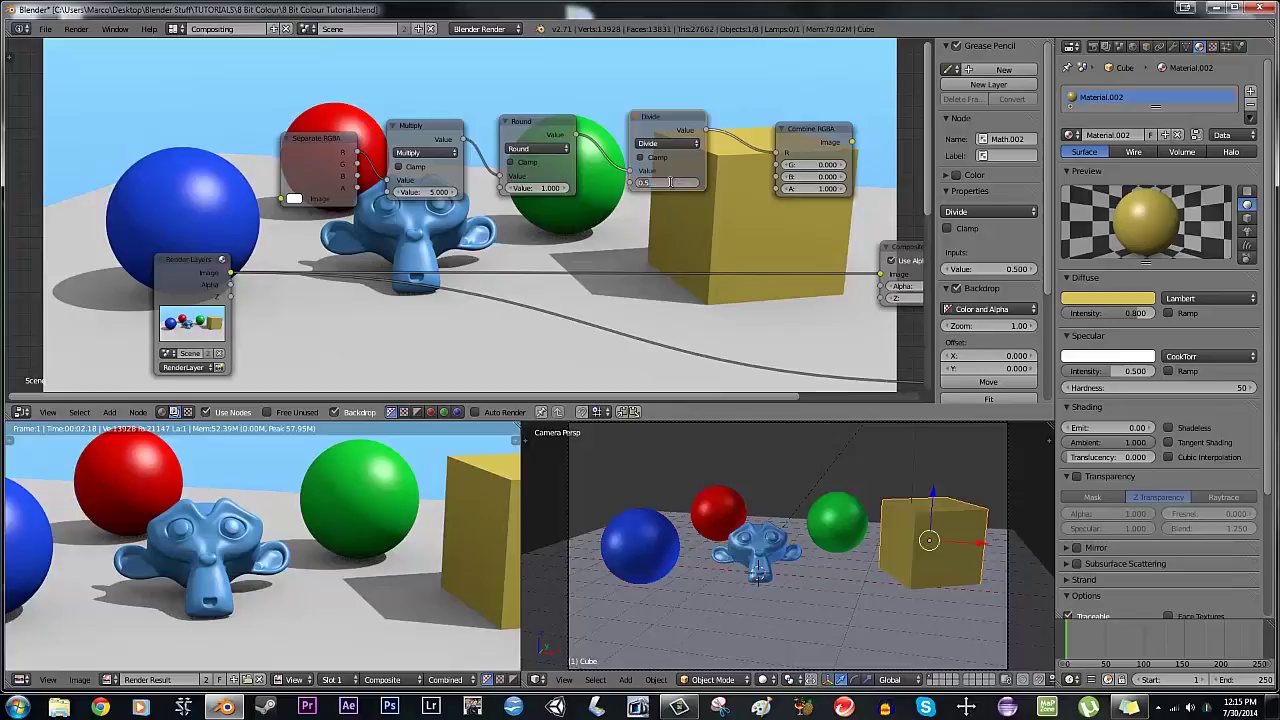
{"action": "key", "text": "BackSpace"}
{"action": "type", "text": "4"}
{"action": "key", "text": "Return"}
Connect the Render Layers image into Separate RGBA's Image input
{"action": "left_click_drag", "start_coordinate": [420, 122], "coordinate": [427, 104]}
{"action": "left_click", "coordinate": [297, 178]}
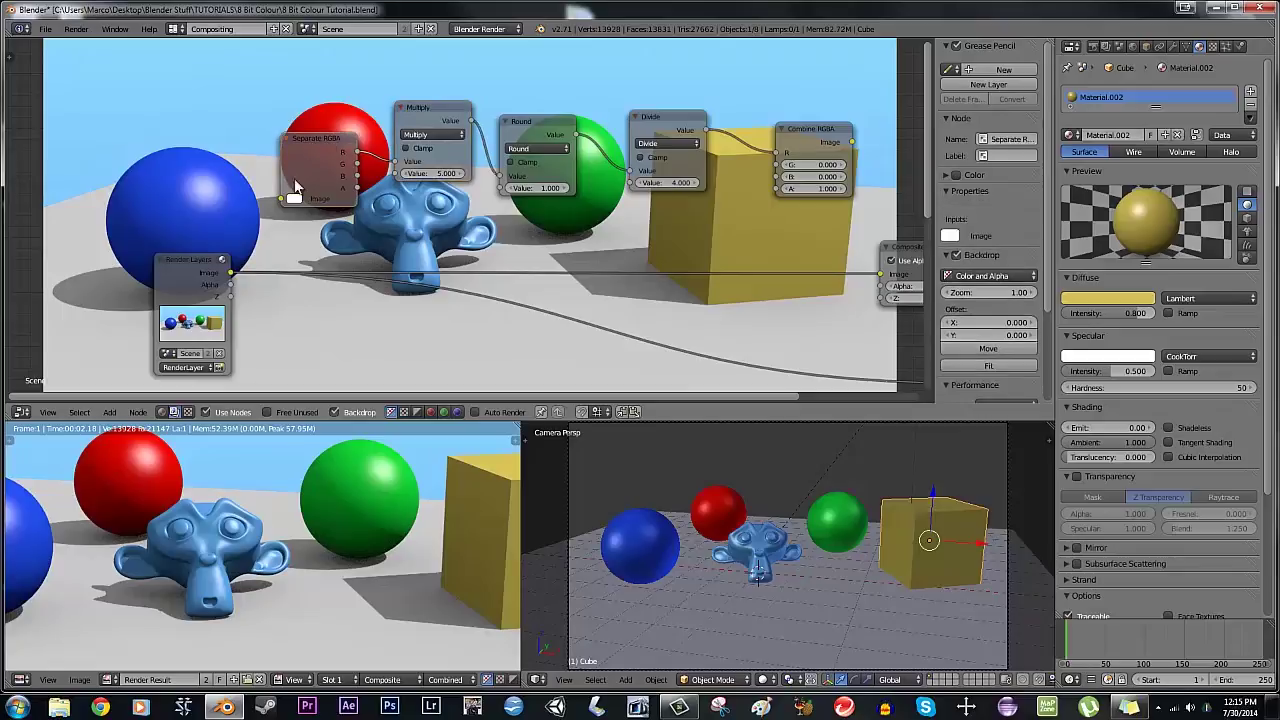
{"action": "left_click_drag", "start_coordinate": [283, 199], "coordinate": [230, 272]}
{"action": "middle_click_drag", "start_coordinate": [915, 219], "coordinate": [822, 233]}
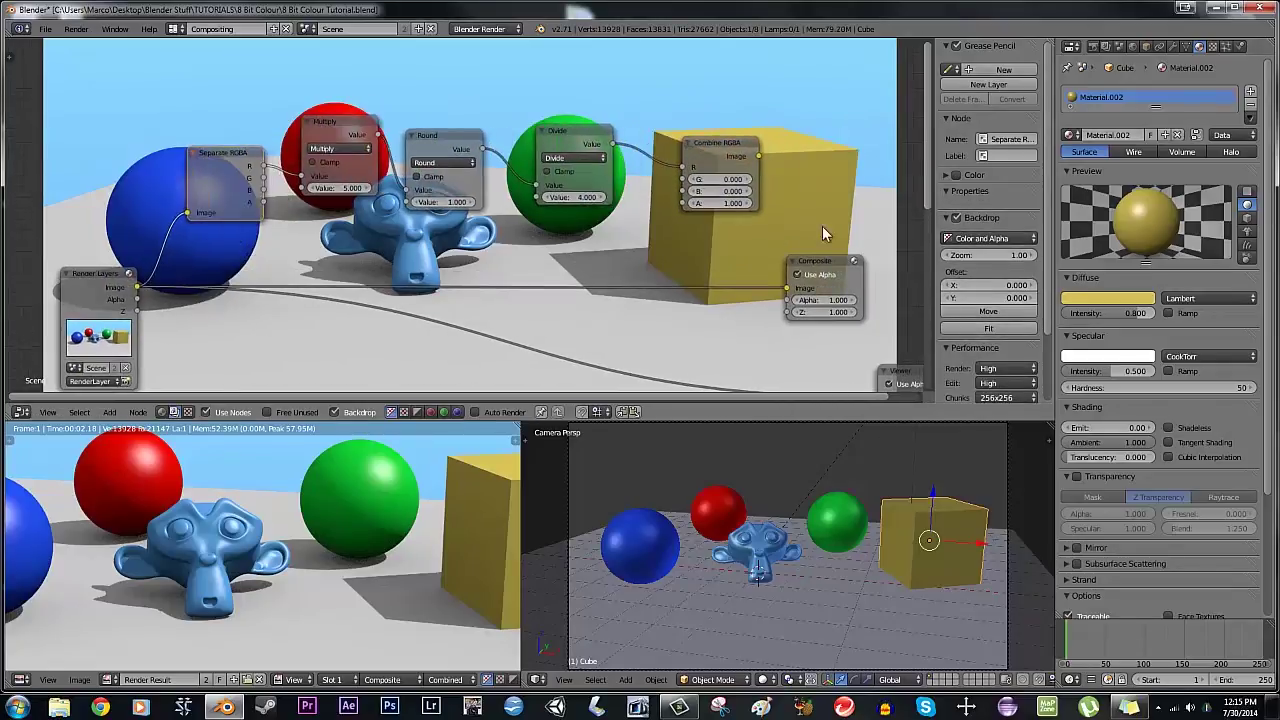
Preview the Combine RGBA output in the backdrop, then restore the full-colour render
{"action": "left_click", "coordinate": [723, 147], "text": "ctrl+shift"}
{"action": "middle_click_drag", "start_coordinate": [261, 281], "coordinate": [609, 345]}
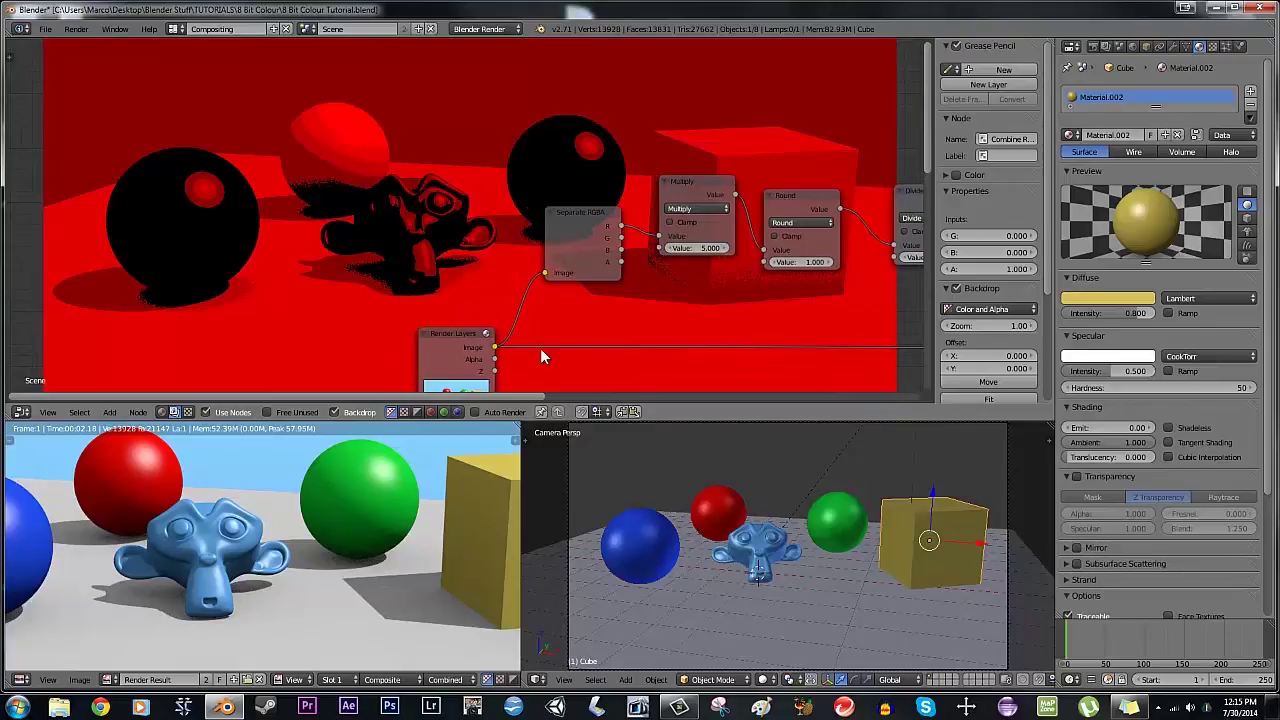
{"action": "left_click", "coordinate": [448, 333], "text": "ctrl+shift"}
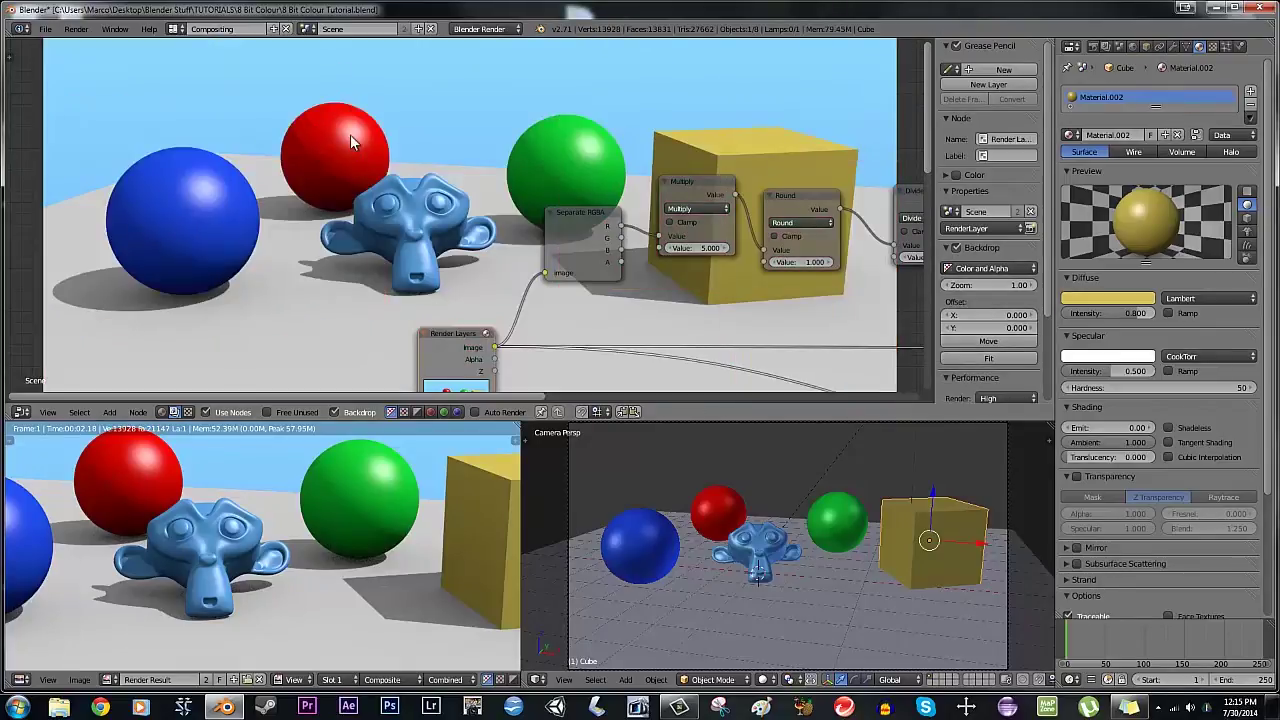
{"action": "scroll", "coordinate": [350, 133], "scroll_direction": "up", "scroll_amount": 1}
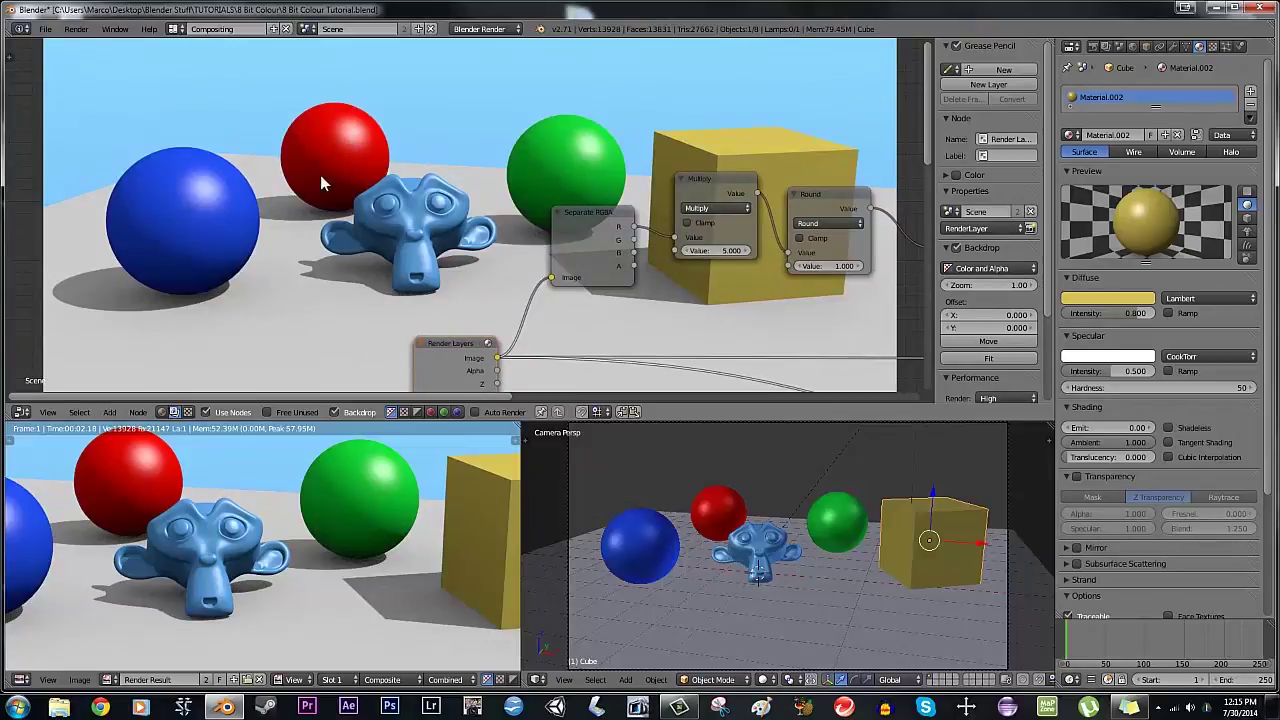
{"action": "left_click_drag", "start_coordinate": [135, 514], "coordinate": [147, 457]}
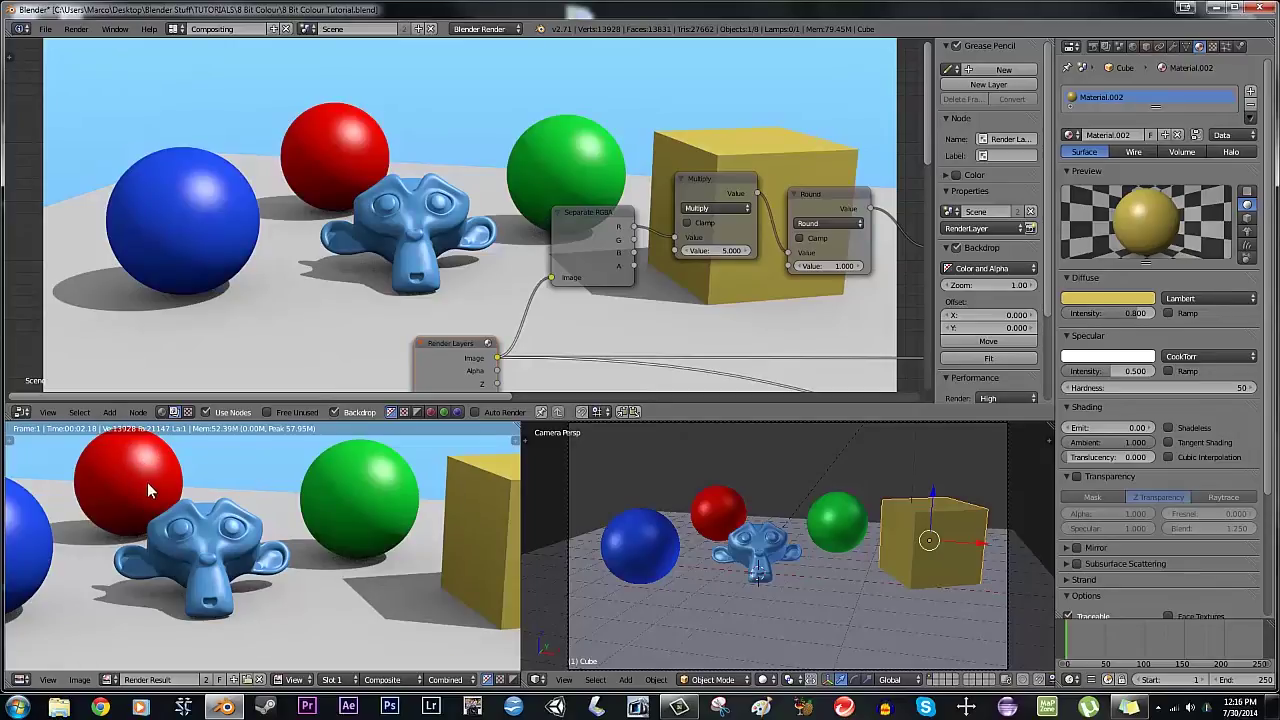
Line up the Multiply, Round and Divide nodes in one row
{"action": "middle_click_drag", "start_coordinate": [537, 202], "coordinate": [256, 184]}
{"action": "left_click", "coordinate": [448, 166]}
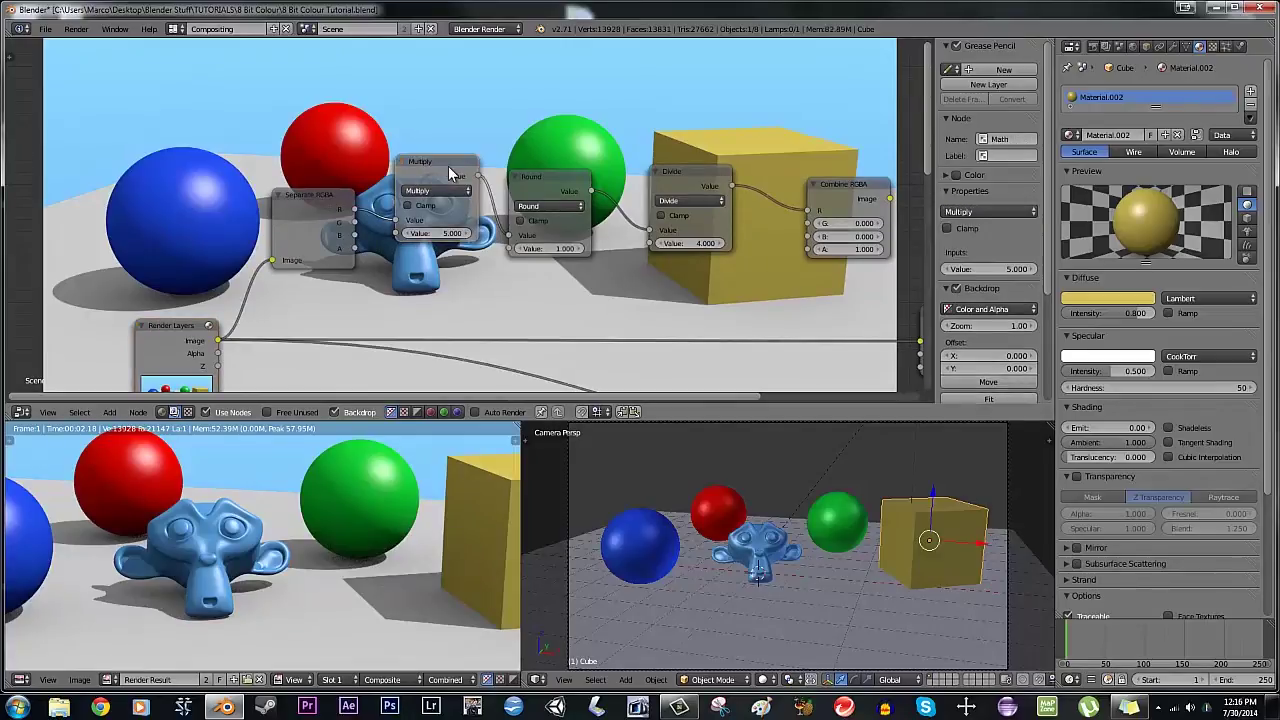
{"action": "left_click", "coordinate": [544, 176]}
{"action": "left_click_drag", "start_coordinate": [546, 178], "coordinate": [548, 162]}
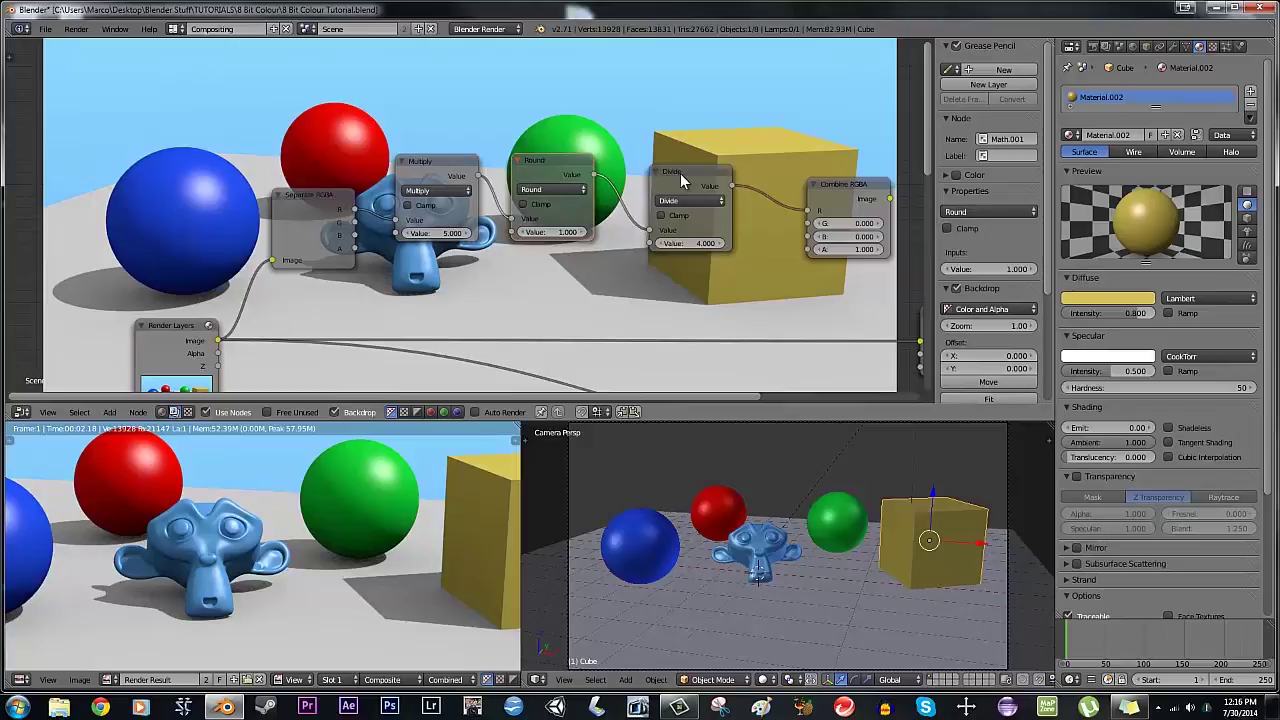
{"action": "left_click_drag", "start_coordinate": [684, 170], "coordinate": [671, 158]}
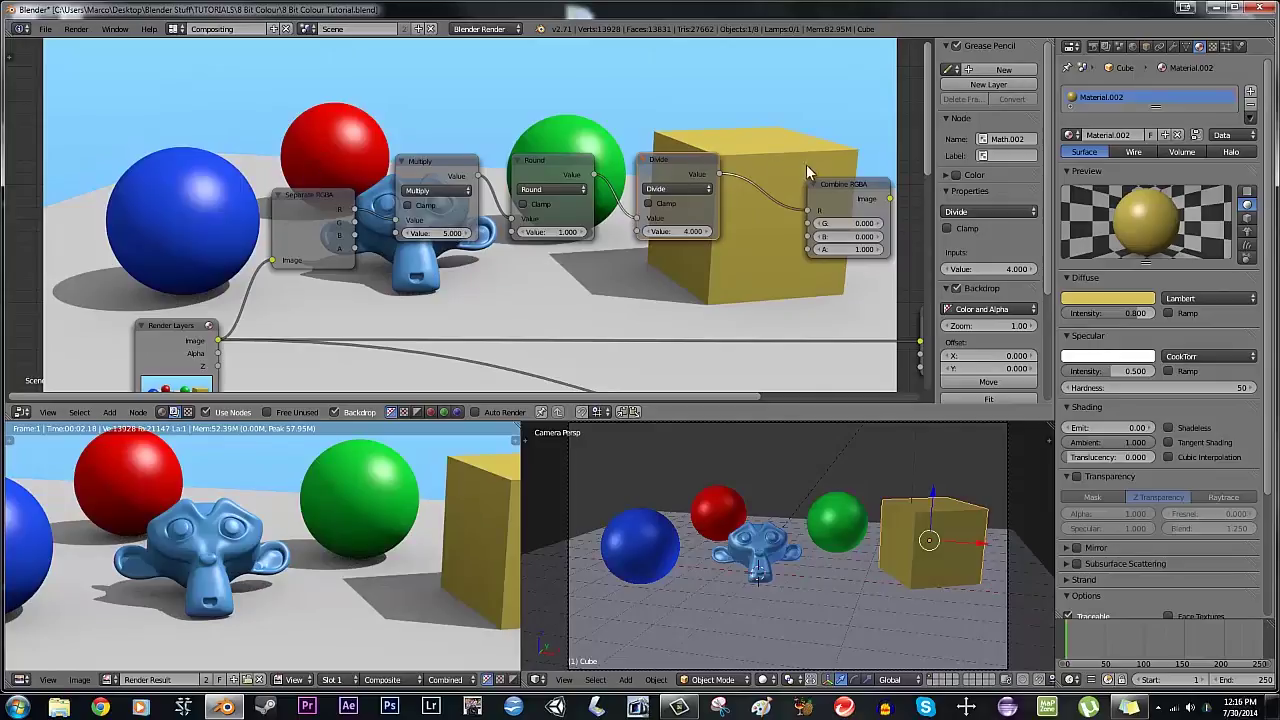
Preview Combine RGBA's output, fit all nodes with Home, then show the full render again
{"action": "left_click", "coordinate": [854, 189], "text": "ctrl+shift"}
{"action": "middle_click_drag", "start_coordinate": [312, 168], "coordinate": [314, 204]}
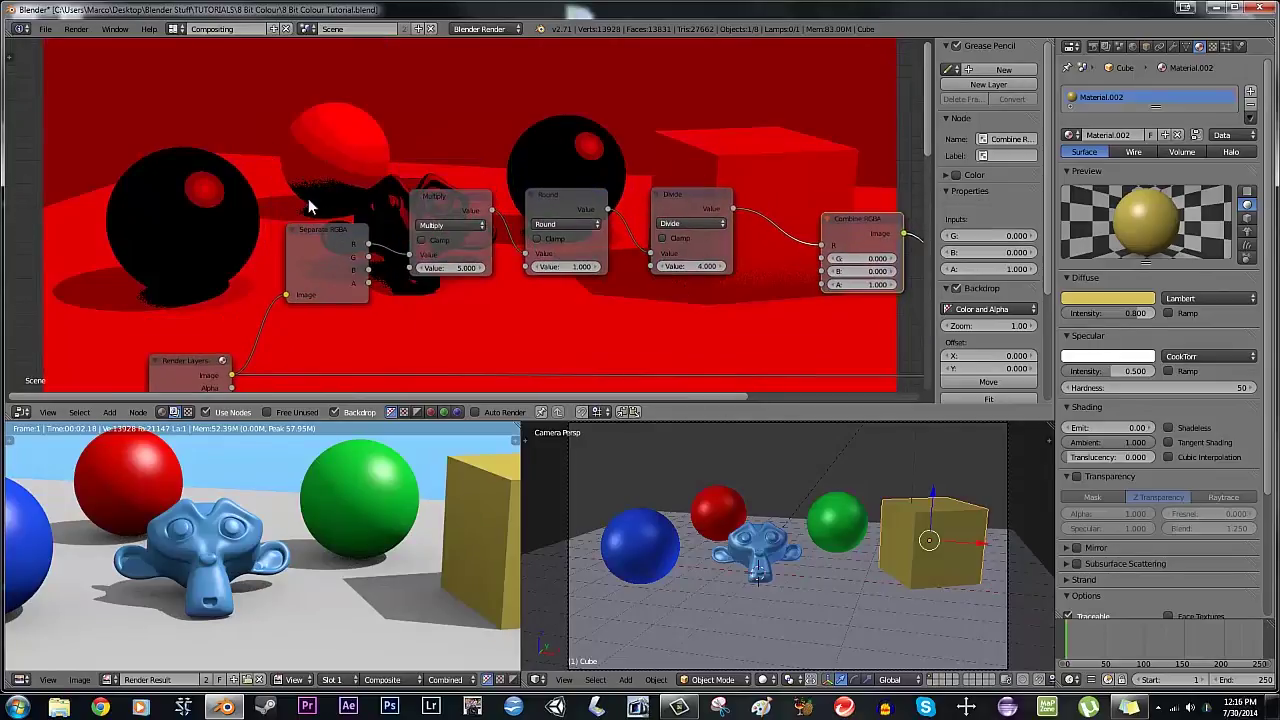
{"action": "key", "text": "Home"}
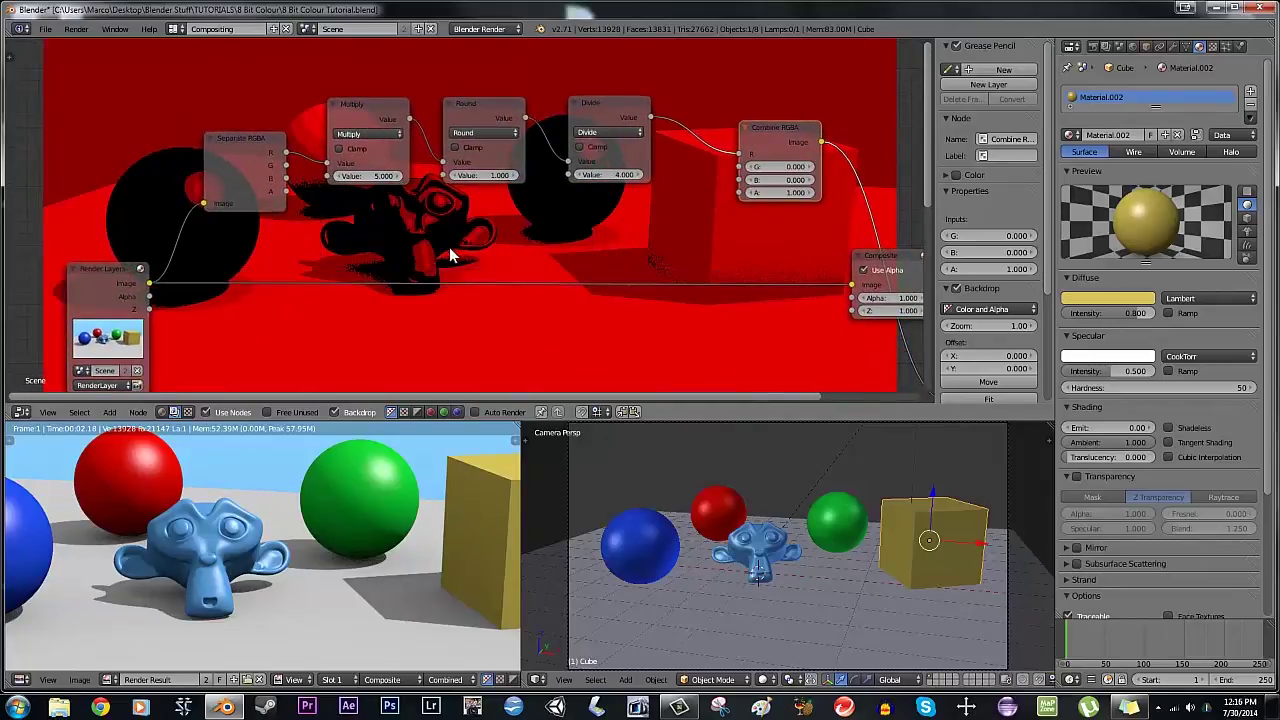
{"action": "left_click", "coordinate": [91, 287], "text": "ctrl+shift"}
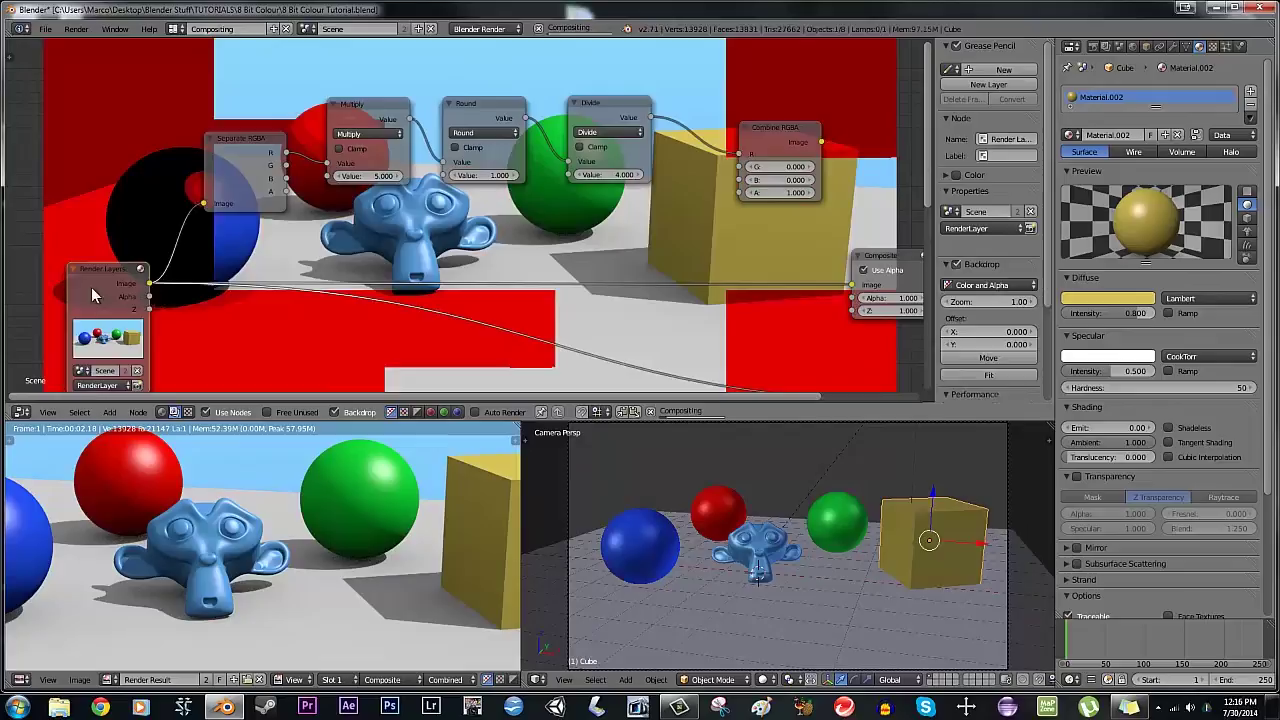
{"action": "left_click", "coordinate": [350, 113]}
Collapse the Multiply, Round and Divide nodes to their headers with H
{"action": "left_click", "coordinate": [492, 111]}
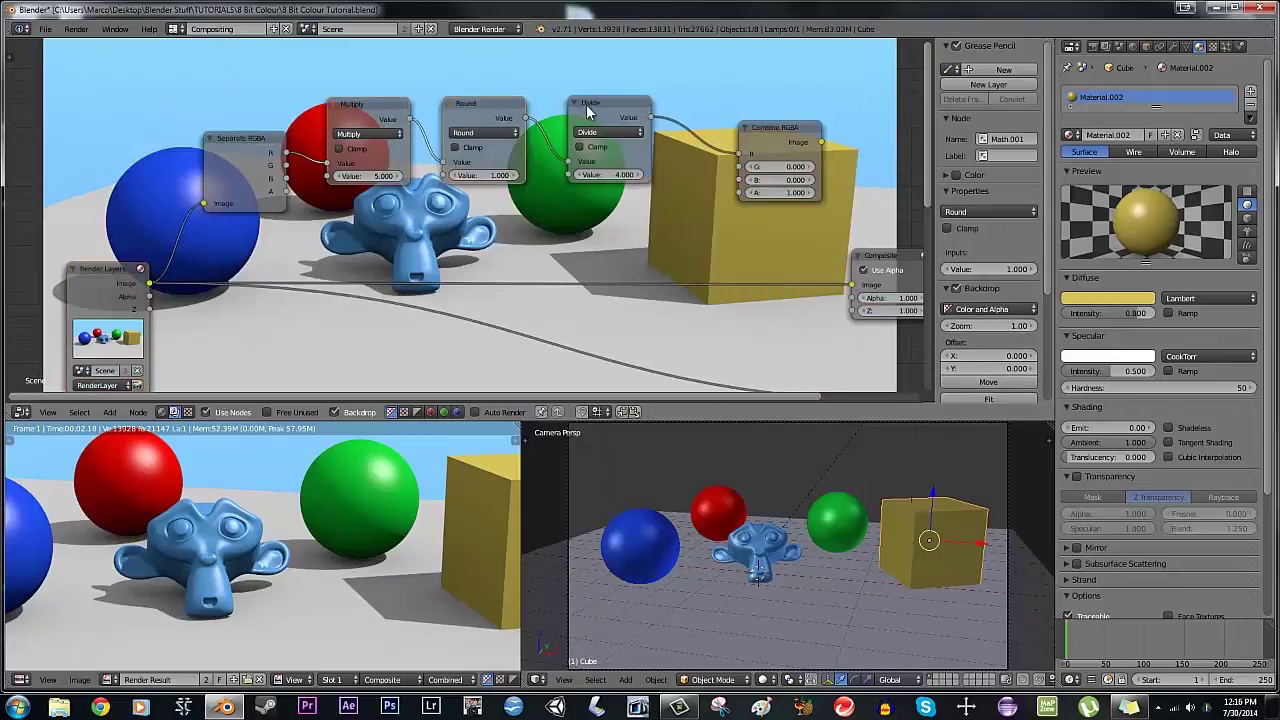
{"action": "left_click", "coordinate": [594, 111]}
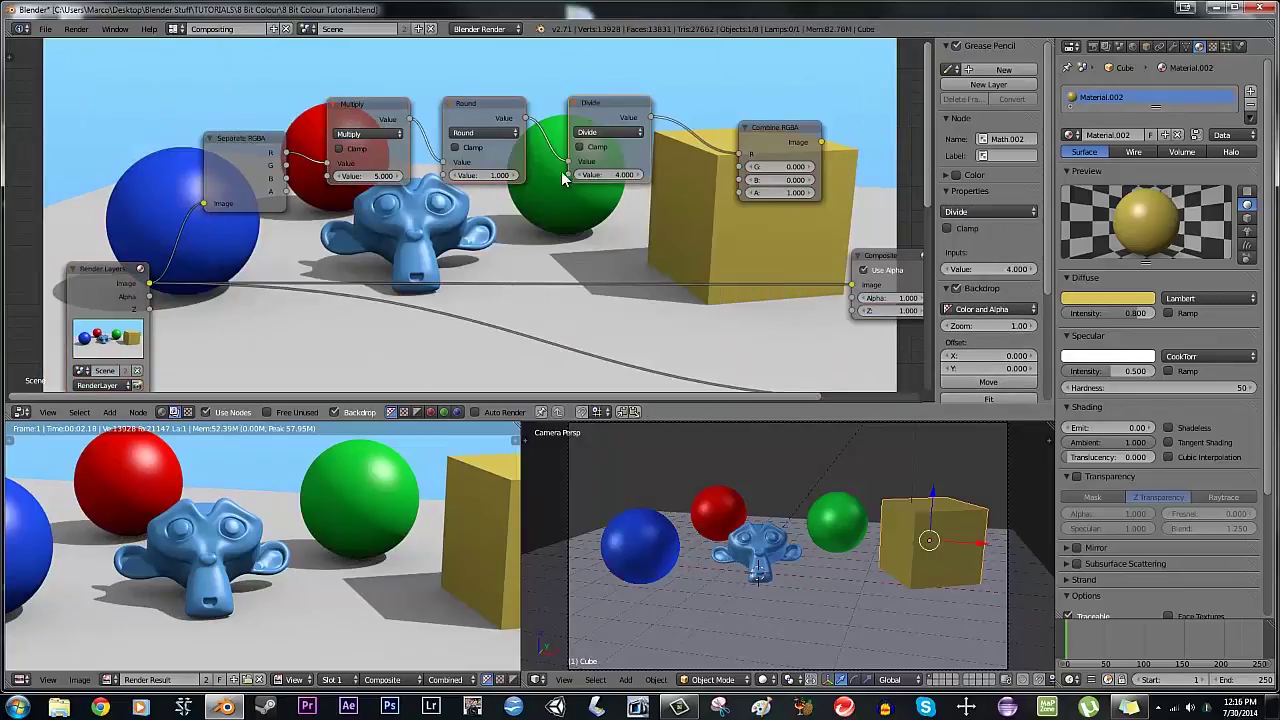
{"action": "left_click", "coordinate": [345, 112]}
{"action": "key", "text": "h"}
{"action": "left_click", "coordinate": [450, 104]}
{"action": "key", "text": "h"}
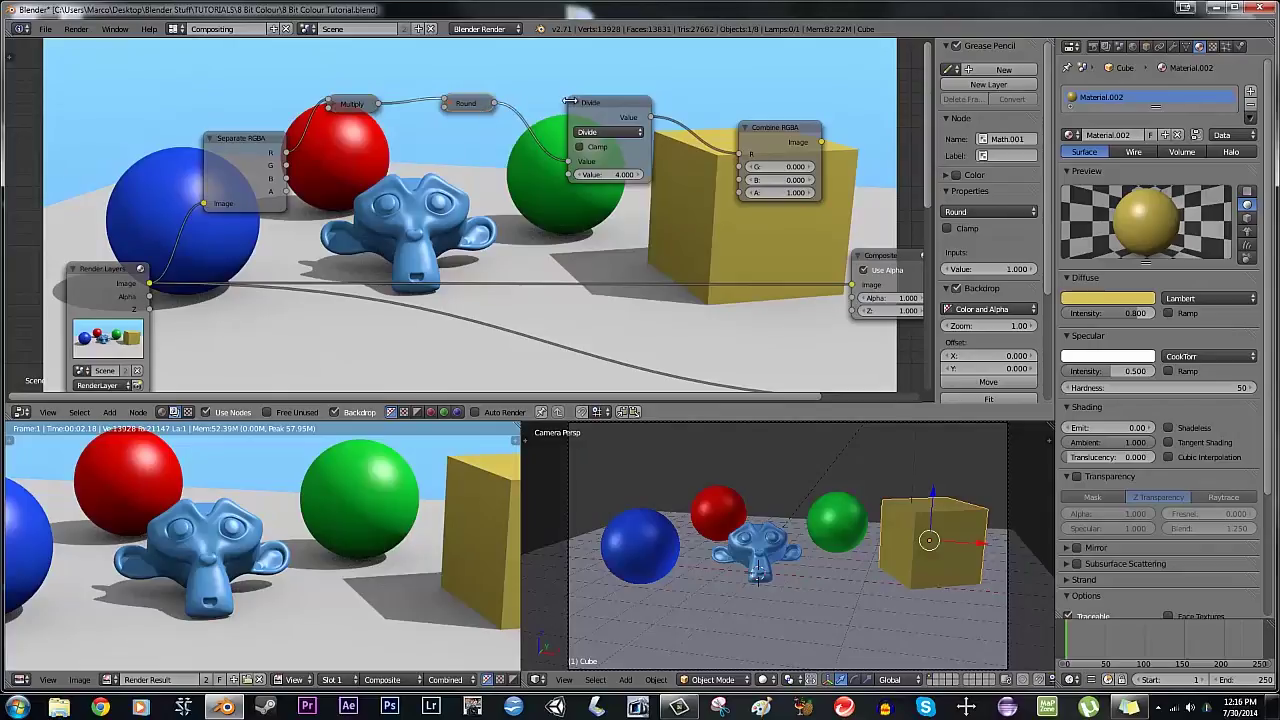
{"action": "left_click", "coordinate": [580, 105]}
{"action": "key", "text": "h"}
Duplicate the collapsed math row twice, stacking the copies below the original
{"action": "left_click", "coordinate": [464, 102], "text": "shift"}
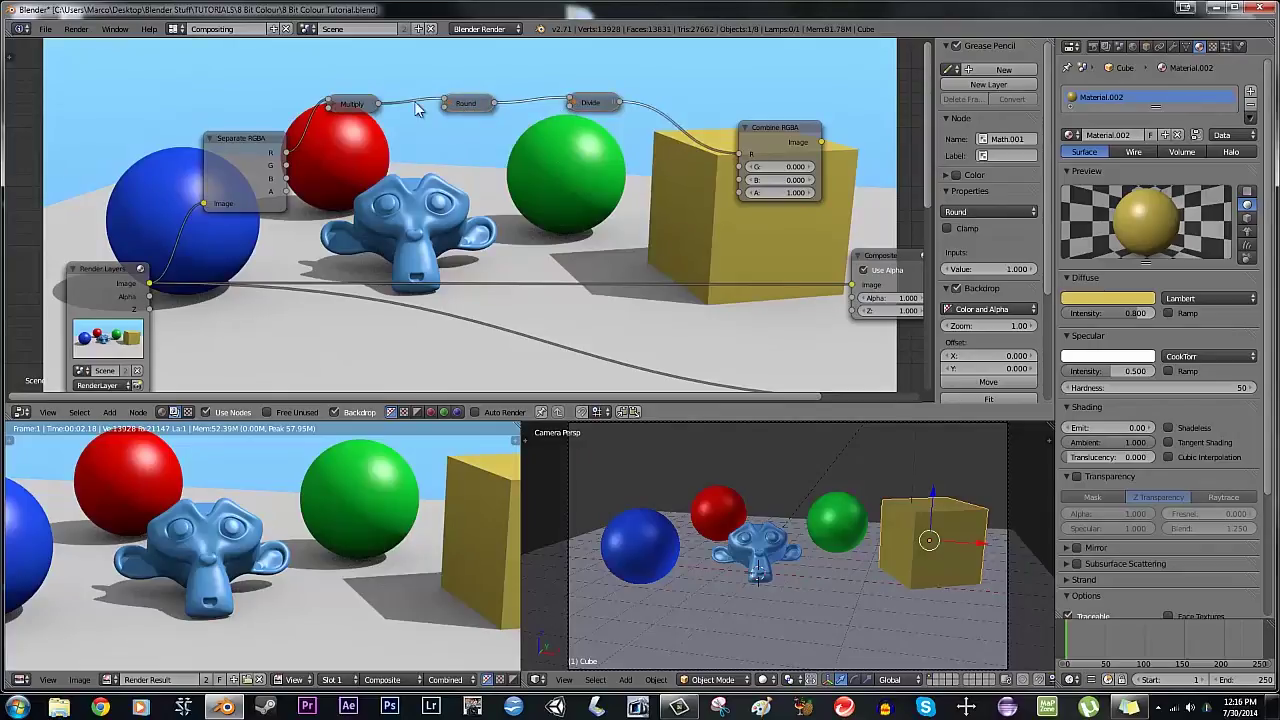
{"action": "left_click", "coordinate": [350, 104], "text": "shift"}
{"action": "key", "text": "shift+d"}
{"action": "left_click", "coordinate": [488, 188]}
{"action": "key", "text": "shift+d"}
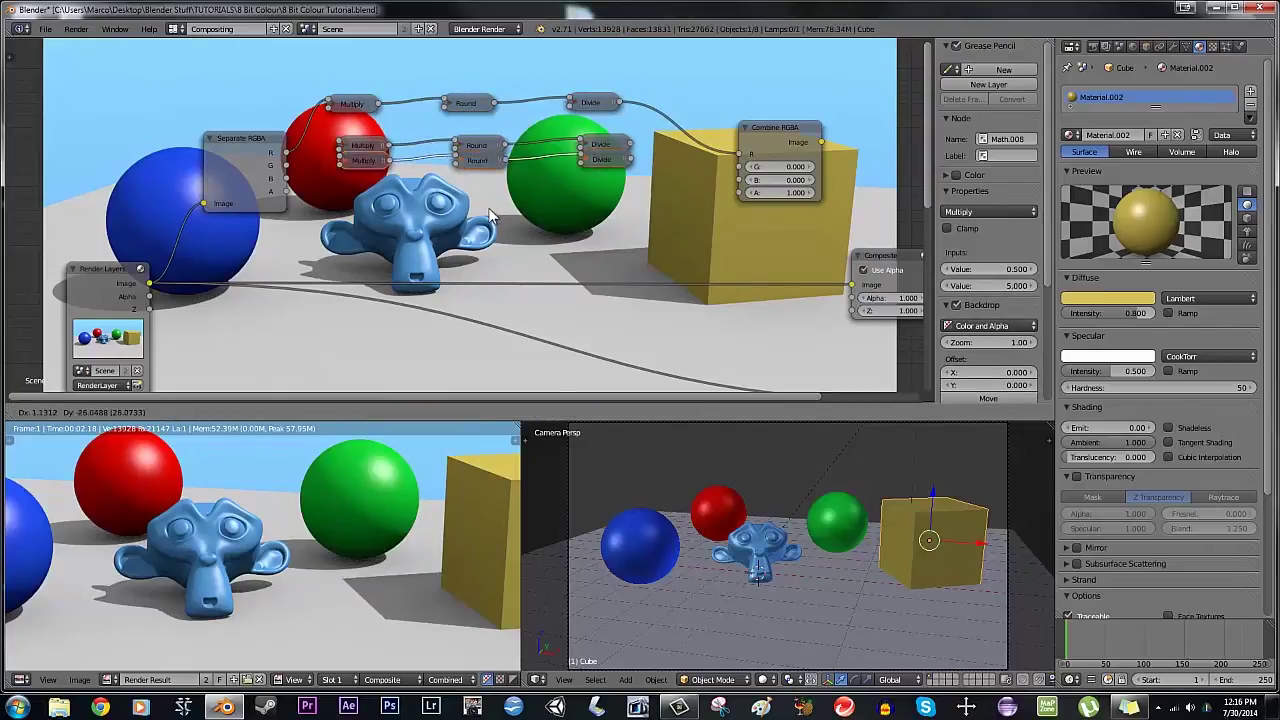
{"action": "left_click", "coordinate": [490, 216]}
Link alpha directly, and G and B through the new rows, into Combine RGBA
{"action": "left_click_drag", "start_coordinate": [287, 194], "coordinate": [733, 193]}
{"action": "left_click_drag", "start_coordinate": [287, 165], "coordinate": [340, 146]}
{"action": "left_click", "coordinate": [283, 186]}
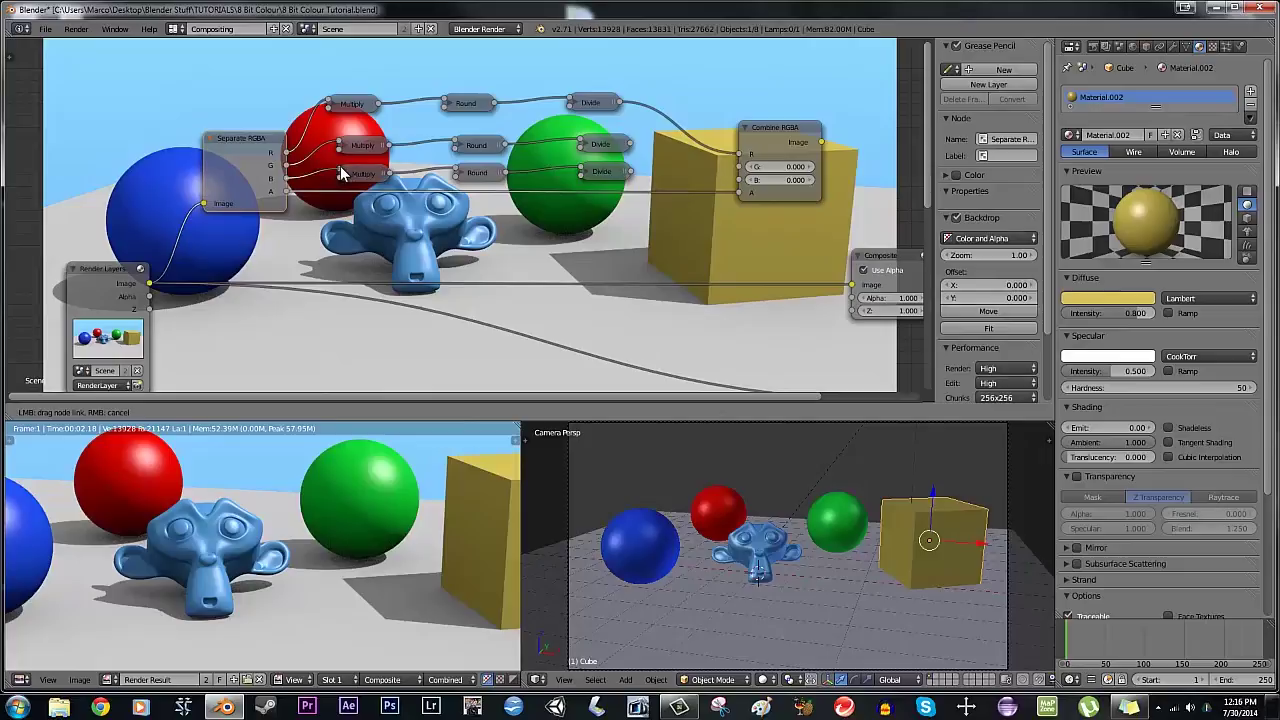
{"action": "left_click_drag", "start_coordinate": [632, 143], "coordinate": [751, 166]}
{"action": "left_click_drag", "start_coordinate": [634, 173], "coordinate": [751, 181]}
Set the blue channel's Multiply value to 6
{"action": "left_click", "coordinate": [344, 173]}
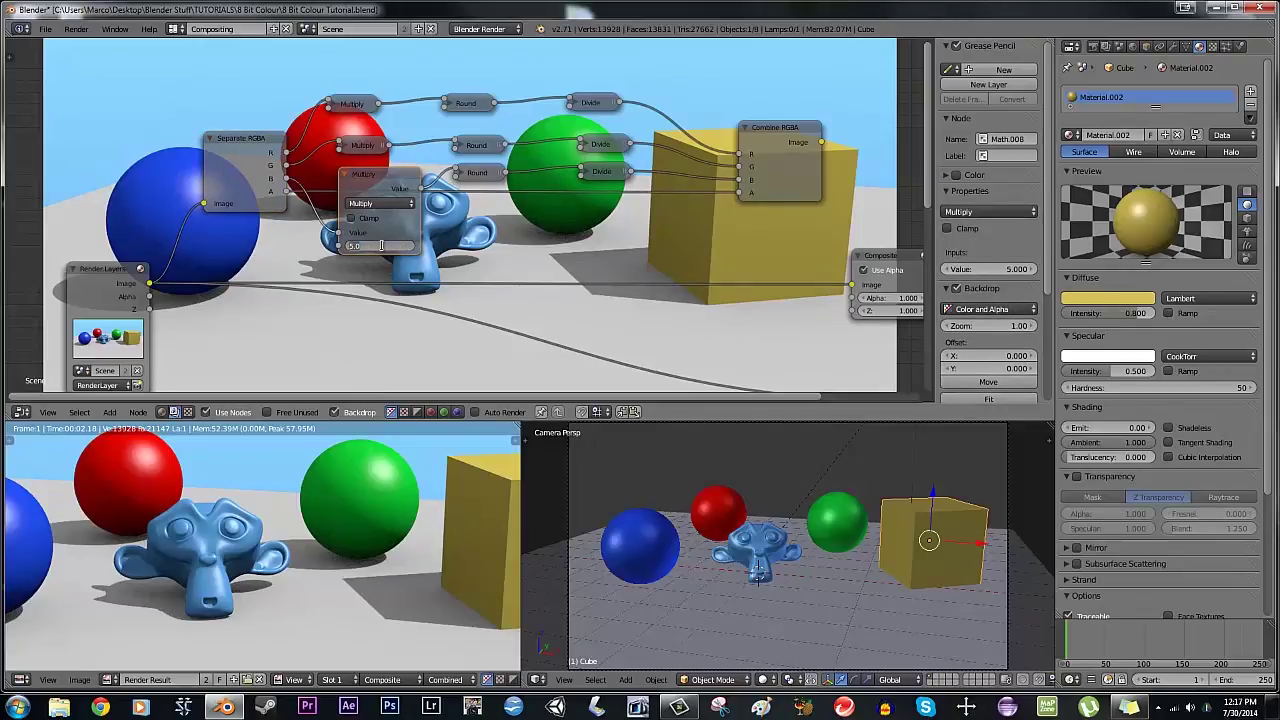
{"action": "key", "text": "Return"}
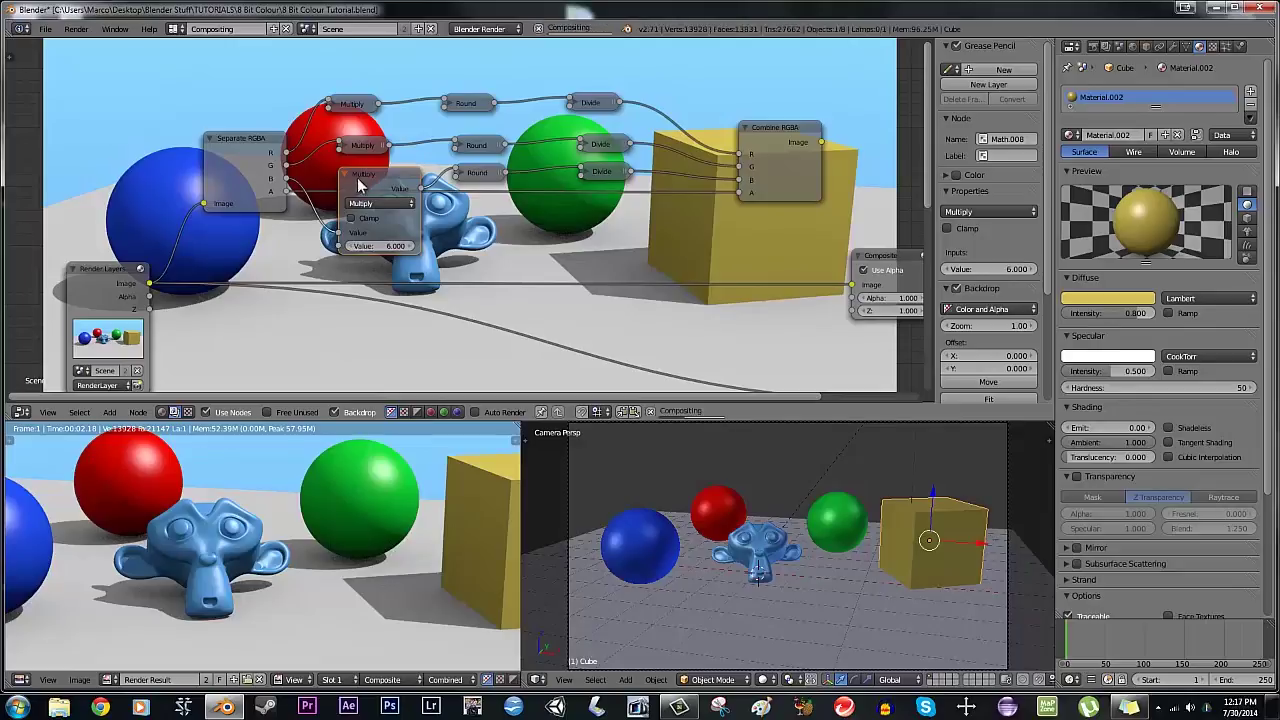
{"action": "left_click", "coordinate": [342, 172]}
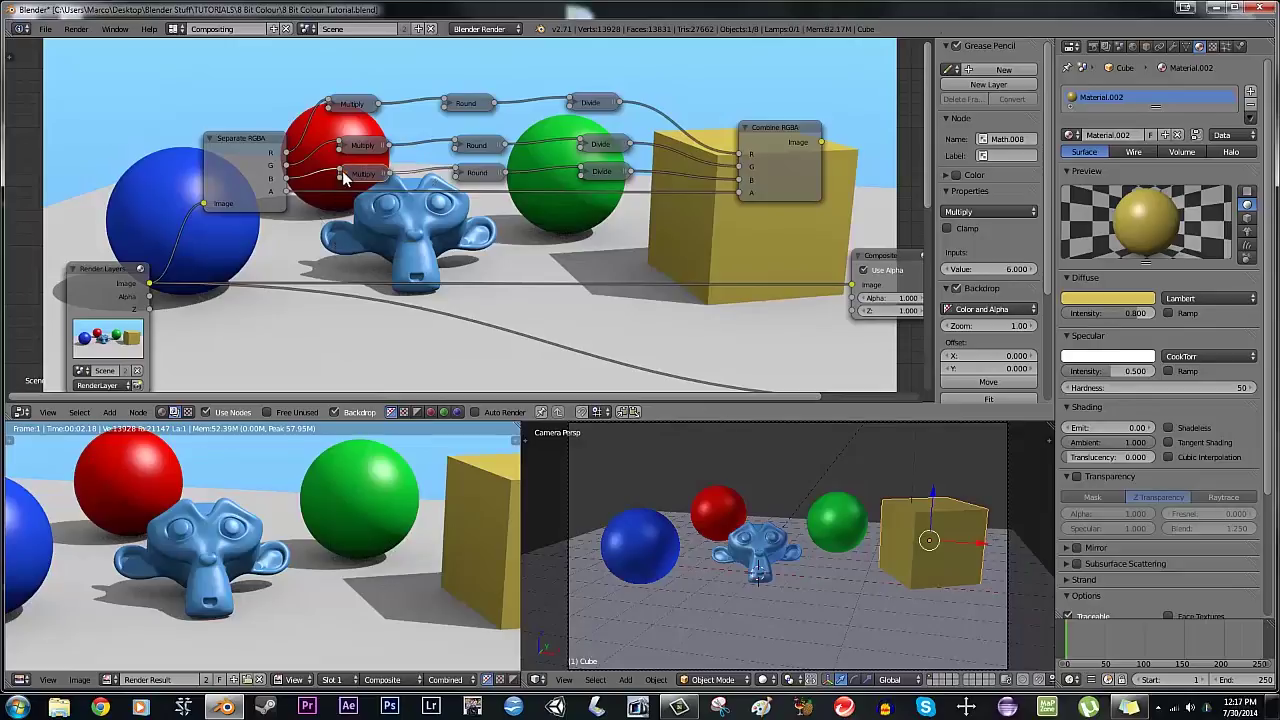
Set the blue channel's Divide value to 5
{"action": "left_click", "coordinate": [587, 172]}
{"action": "type", "text": "5"}
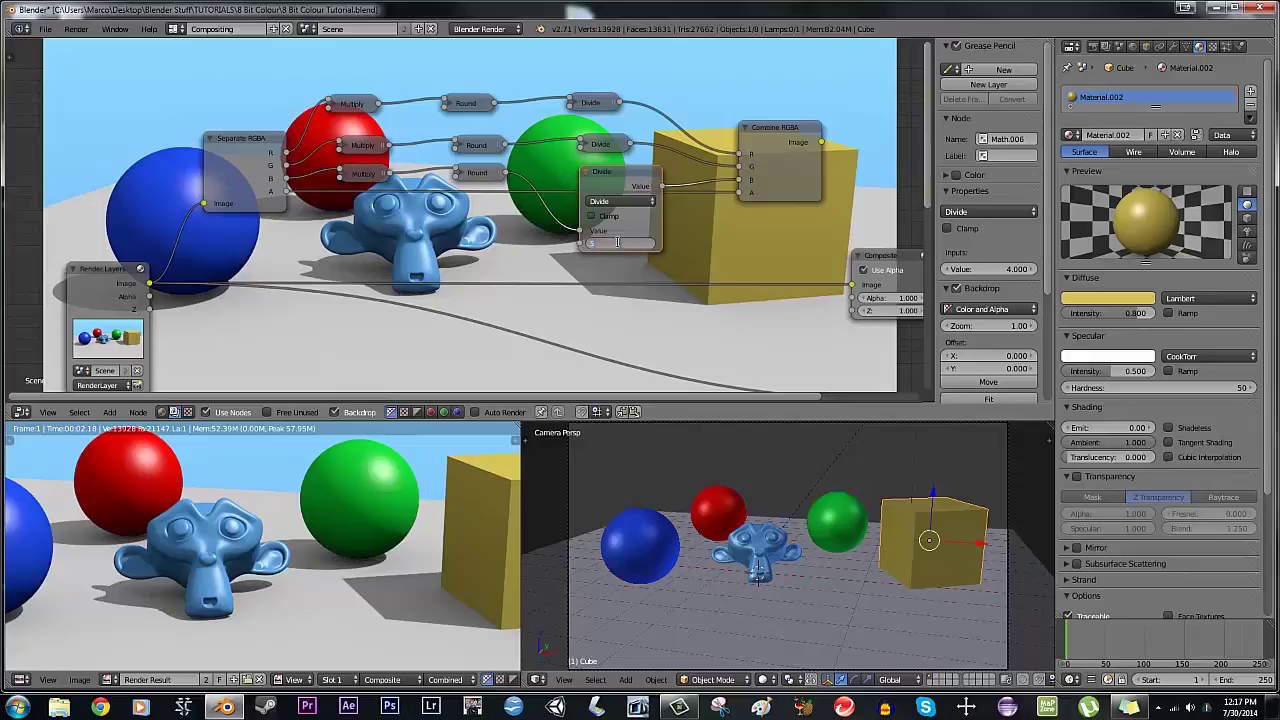
{"action": "key", "text": "Return"}
{"action": "left_click", "coordinate": [588, 172]}
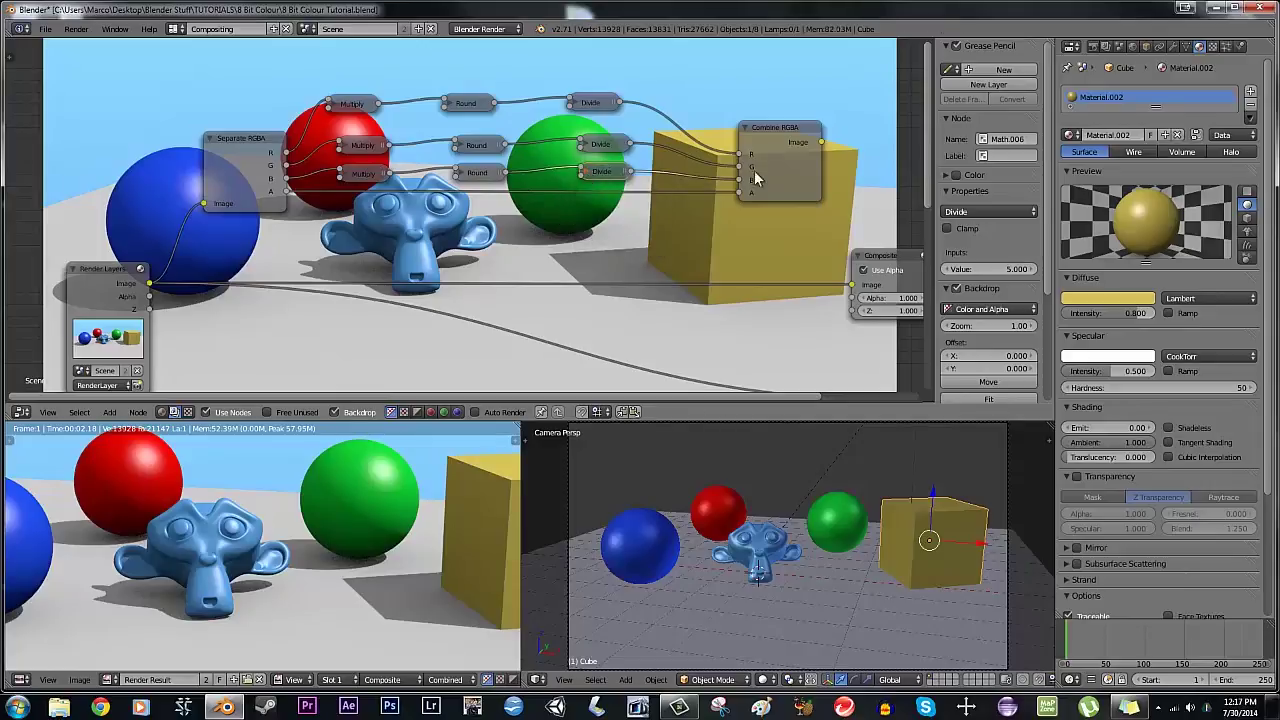
Pan the node tree left and start moving the Composite node
{"action": "left_click", "coordinate": [782, 127]}
{"action": "middle_click_drag", "start_coordinate": [782, 121], "coordinate": [527, 174]}
{"action": "left_click", "coordinate": [637, 315]}
{"action": "key", "text": "g"}
{"action": "left_click", "coordinate": [898, 236]}
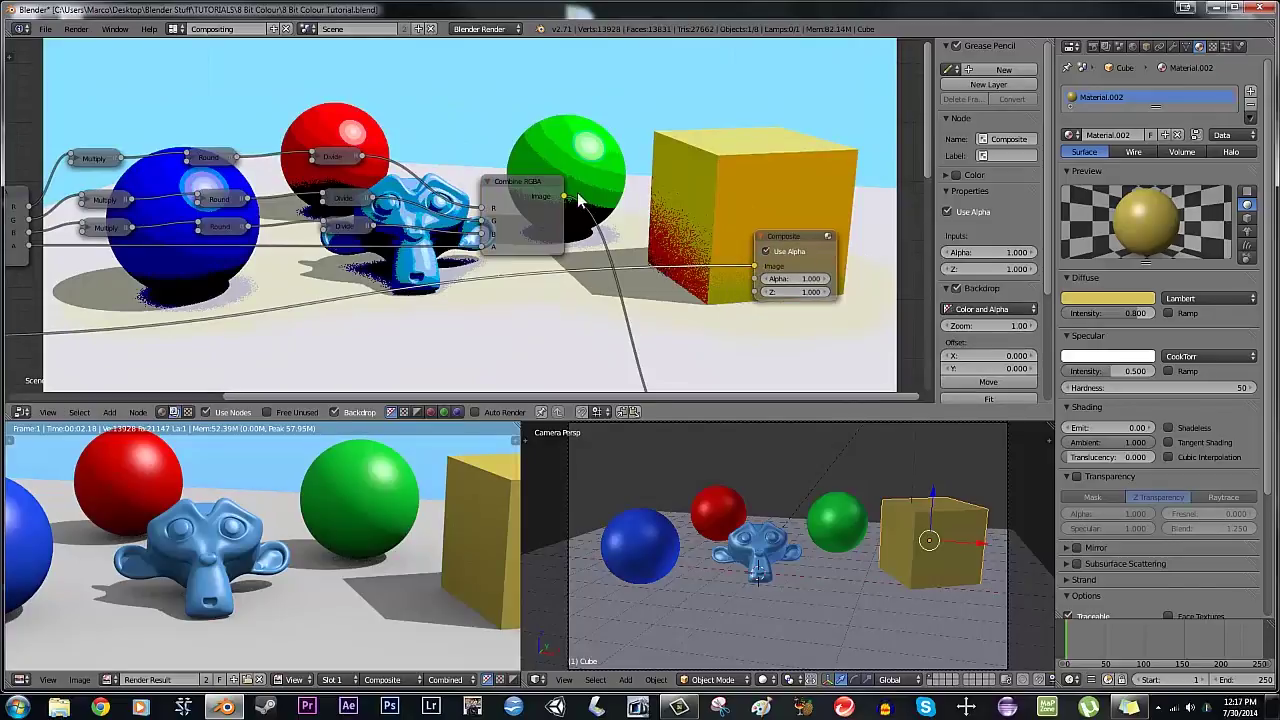
{"action": "mouse_move", "coordinate": [757, 266]}
{"action": "left_mouse_down"}
{"action": "mouse_move", "coordinate": [745, 268]}
{"action": "mouse_move", "coordinate": [757, 266]}
{"action": "left_mouse_up"}
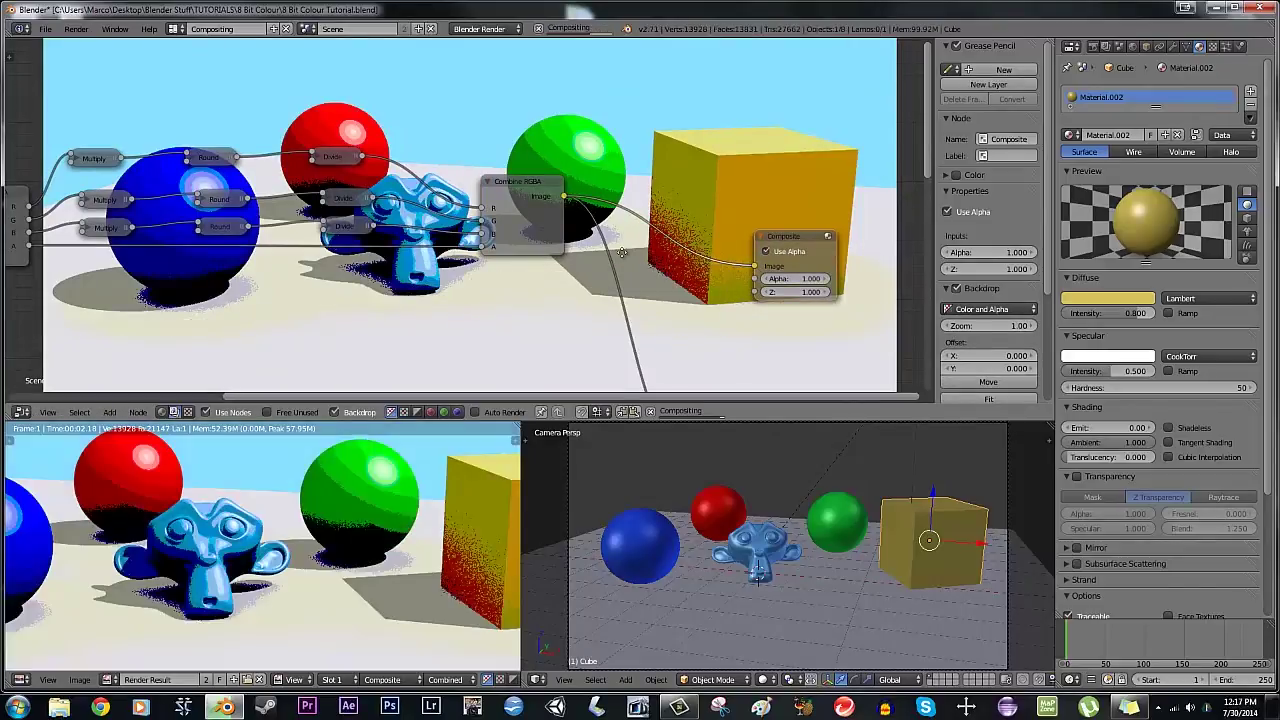
{"action": "middle_click_drag", "start_coordinate": [620, 250], "coordinate": [634, 480]}
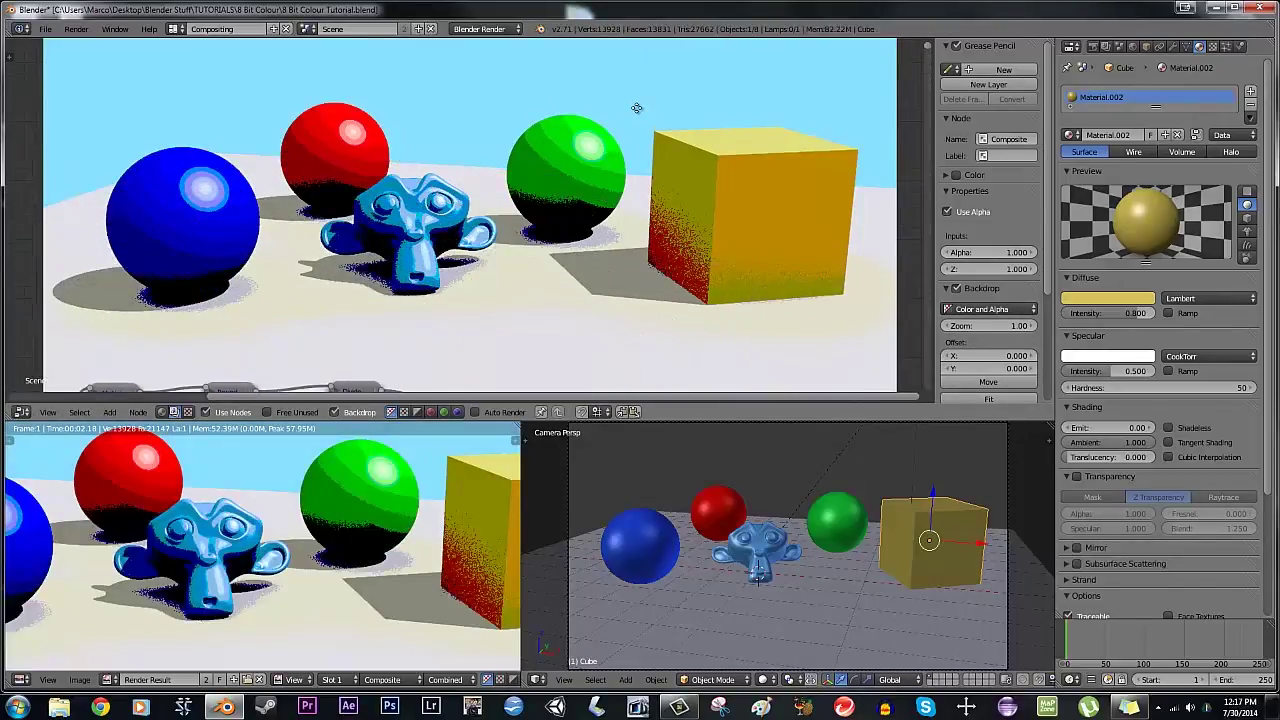
{"action": "middle_click_drag", "start_coordinate": [637, 109], "coordinate": [636, 66]}
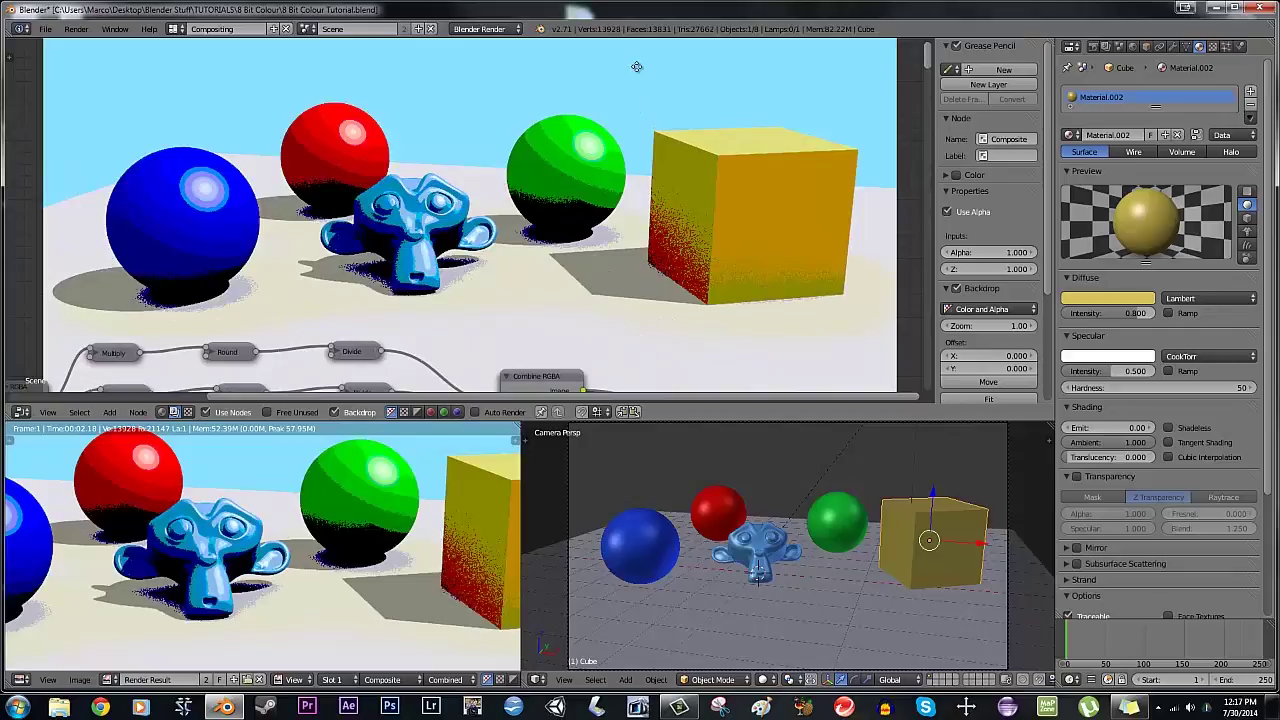
{"action": "middle_click_drag", "start_coordinate": [655, 375], "coordinate": [701, 238]}
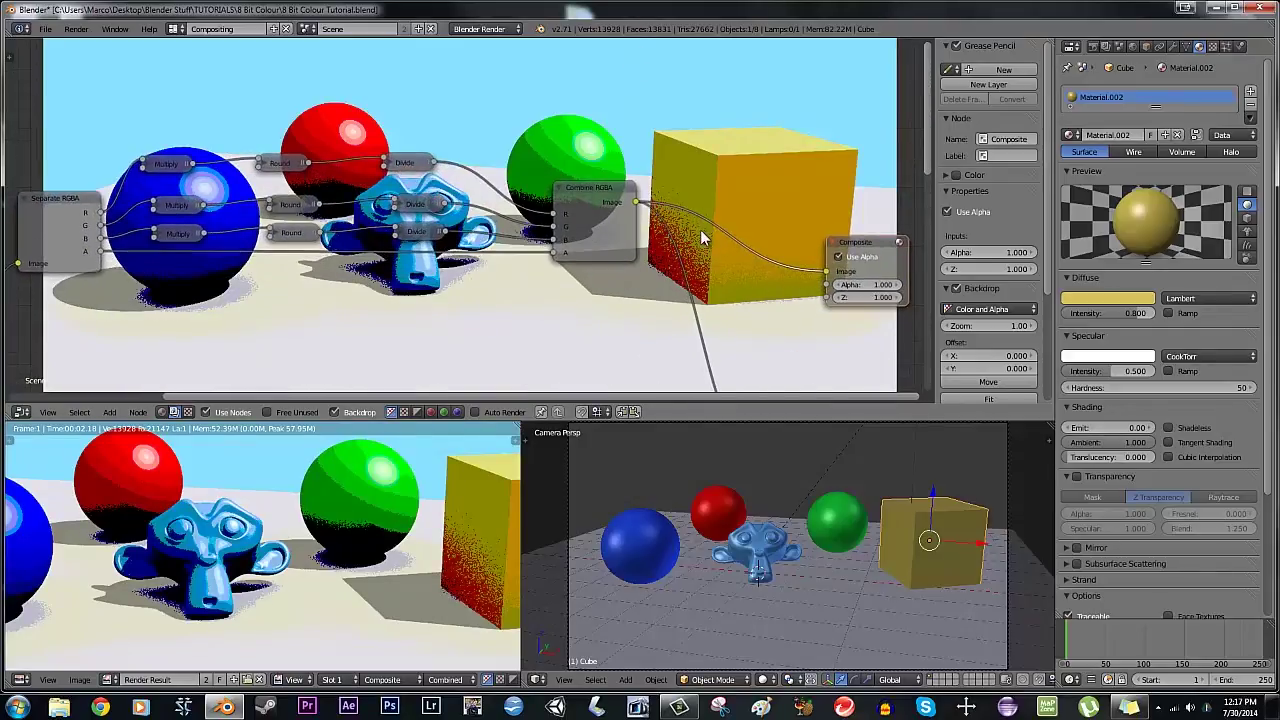
{"action": "scroll", "coordinate": [701, 238], "scroll_direction": "down", "scroll_amount": 2}
{"action": "middle_click_drag", "start_coordinate": [575, 330], "coordinate": [598, 269]}
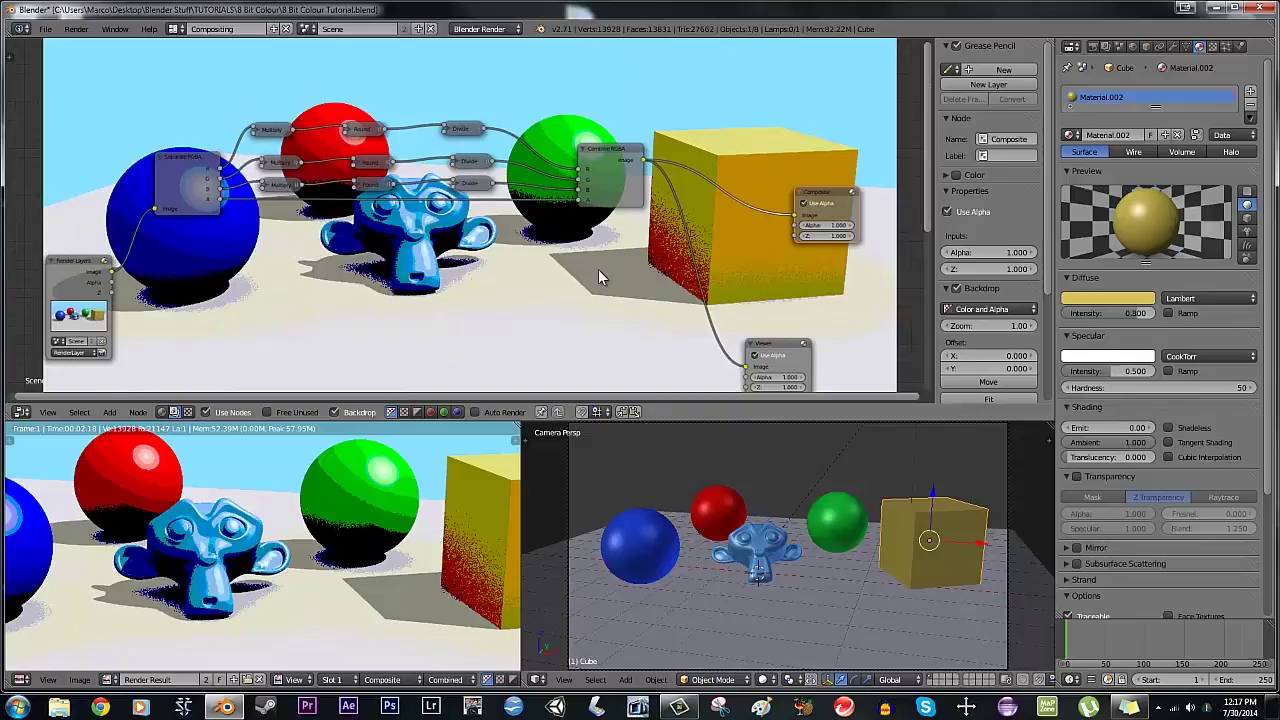
{"action": "scroll", "coordinate": [549, 272], "scroll_direction": "up", "scroll_amount": 4}
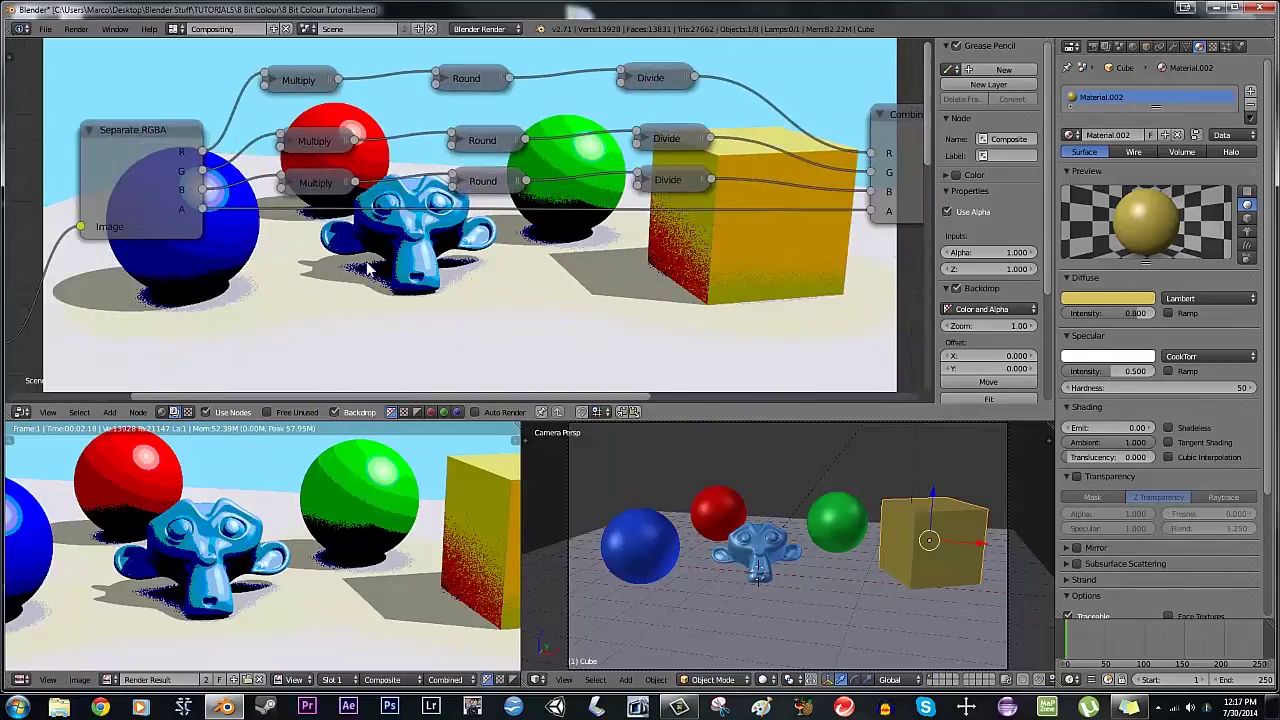
{"action": "middle_click_drag", "start_coordinate": [370, 268], "coordinate": [420, 333]}
{"action": "left_click", "coordinate": [350, 144]}
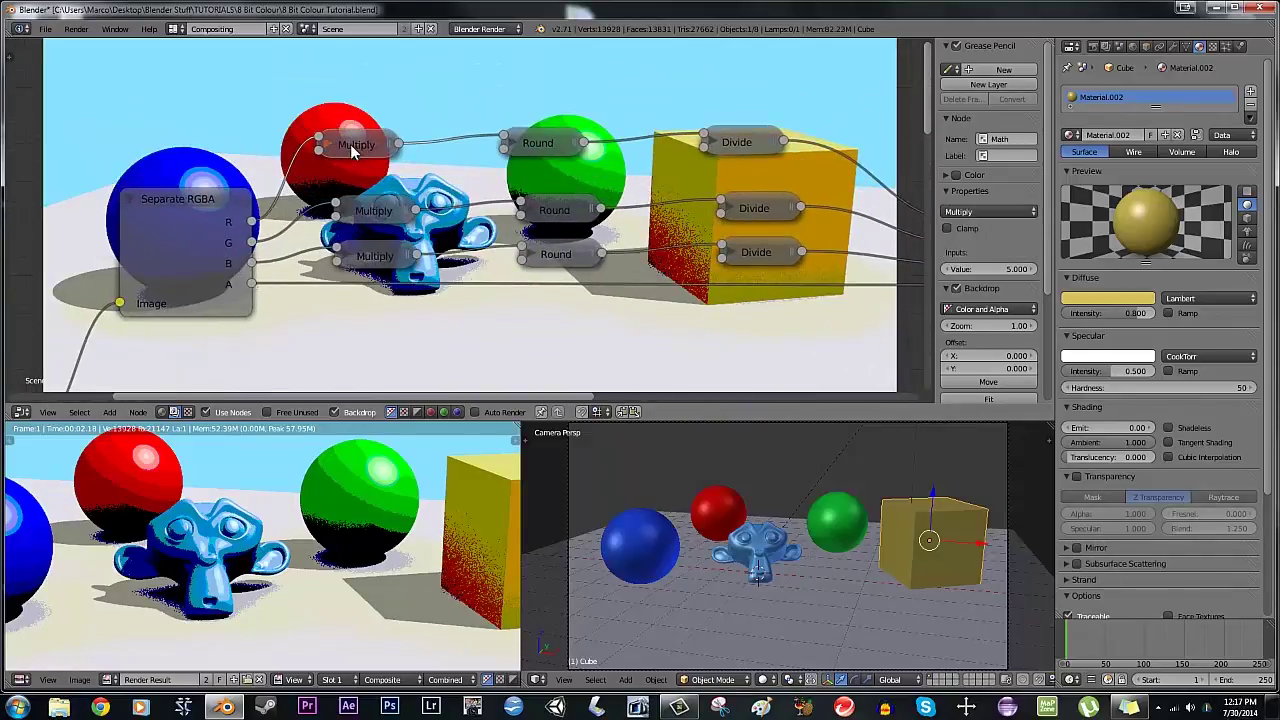
{"action": "left_click", "coordinate": [375, 257]}
{"action": "left_click", "coordinate": [381, 228]}
{"action": "left_click", "coordinate": [373, 258]}
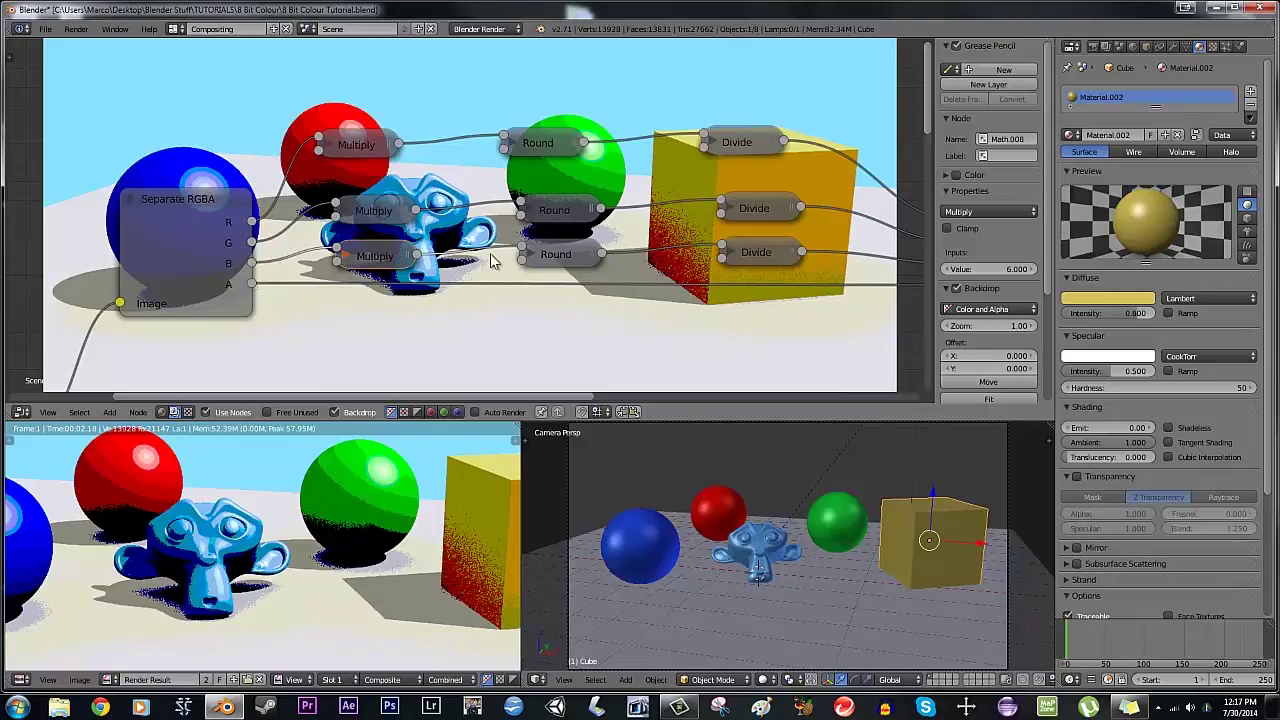
{"action": "scroll", "coordinate": [222, 190], "scroll_direction": "down", "scroll_amount": 3}
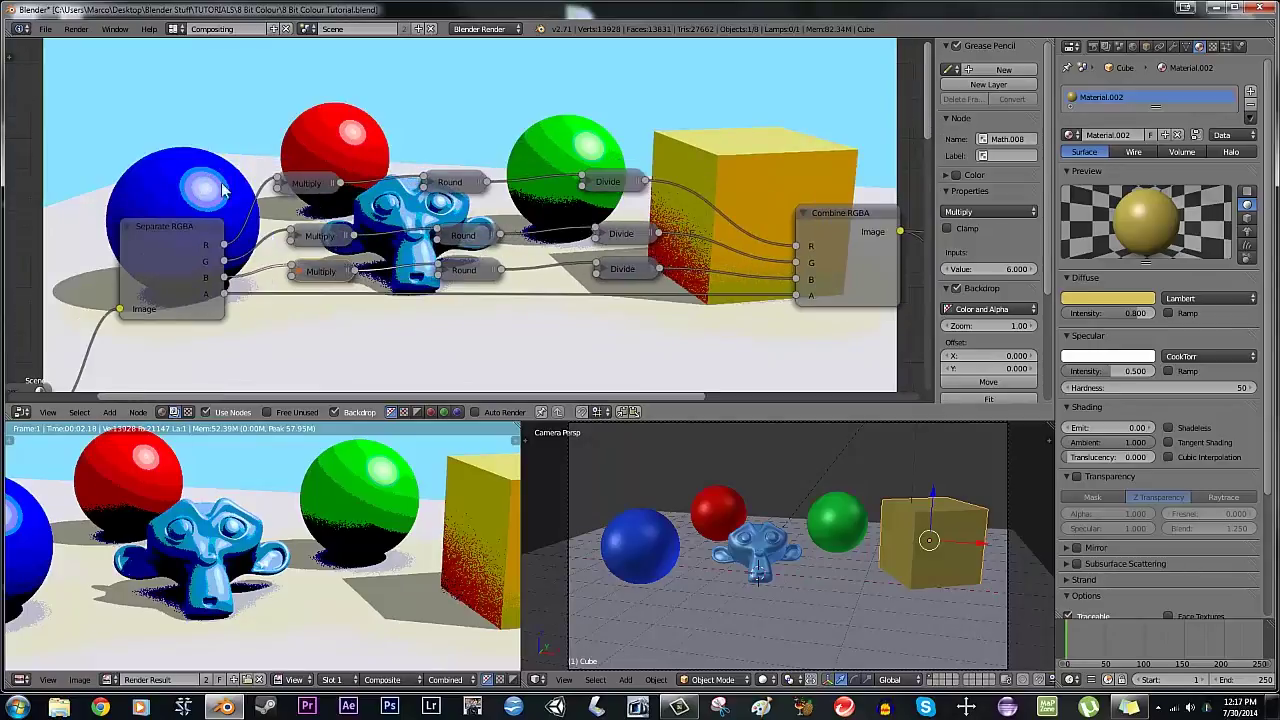
{"action": "left_click_drag", "start_coordinate": [146, 461], "coordinate": [148, 460]}
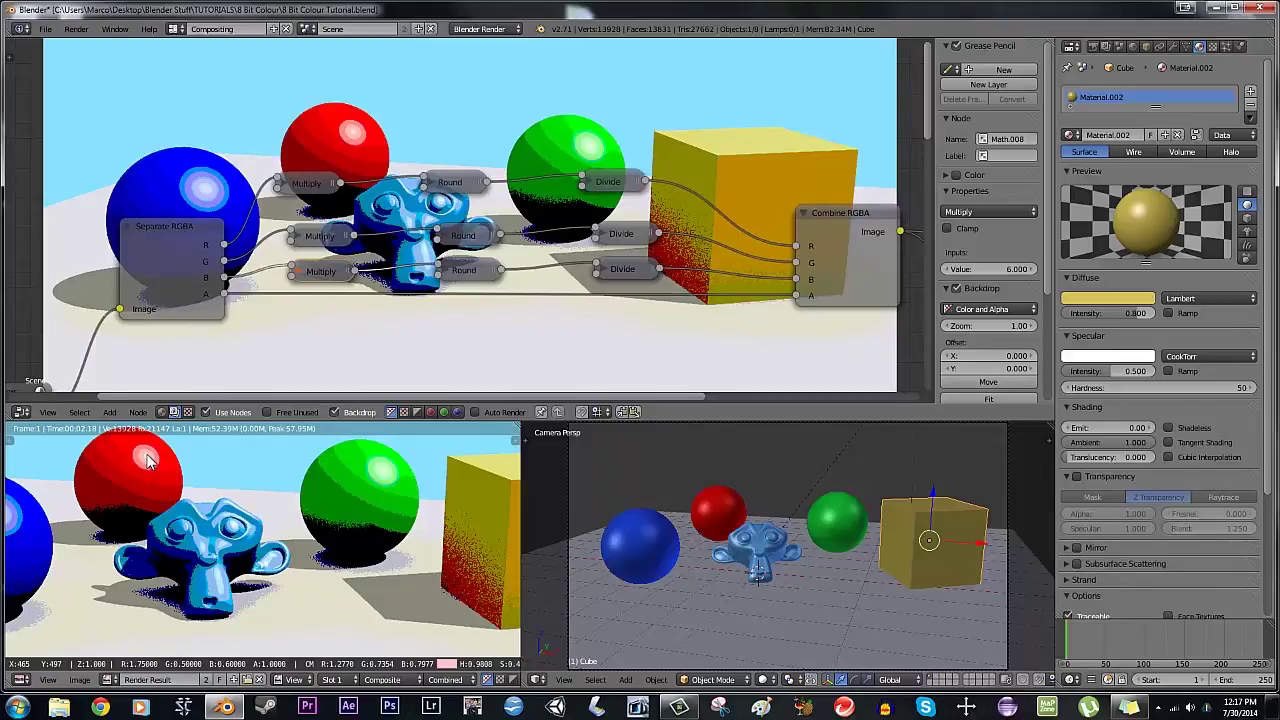
{"action": "left_click_drag", "start_coordinate": [146, 460], "coordinate": [278, 534]}
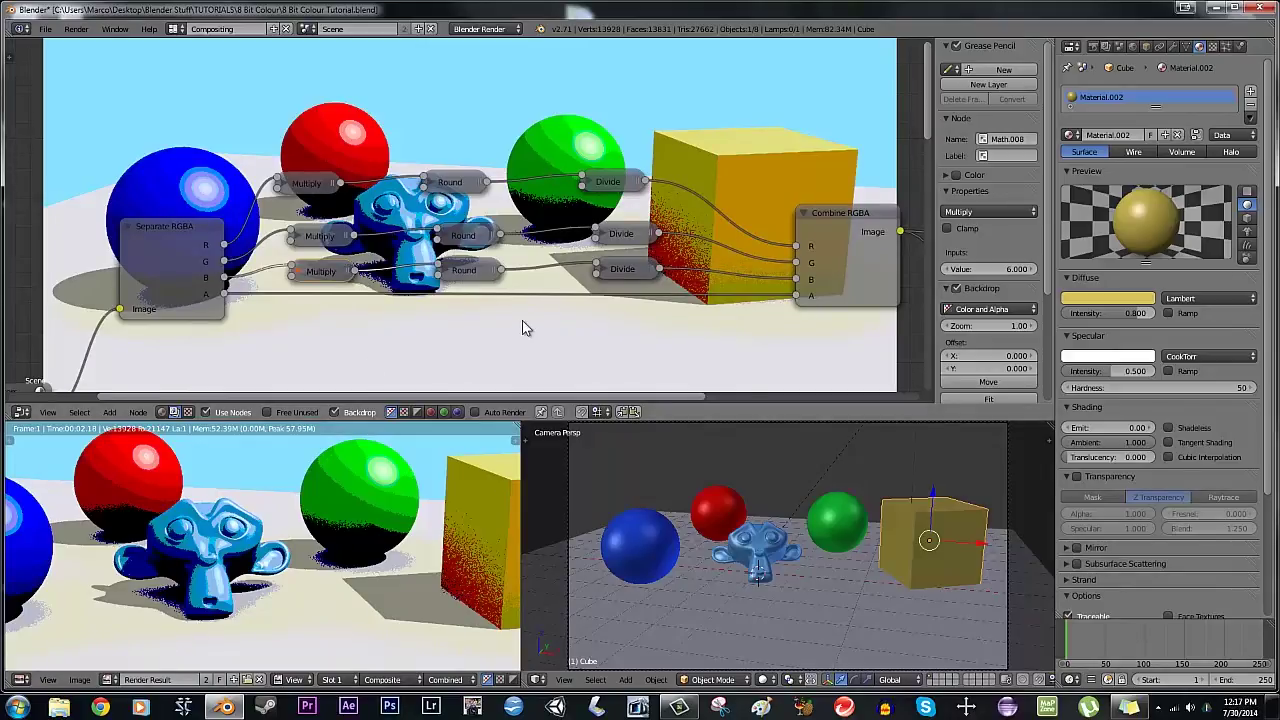
{"action": "scroll", "coordinate": [522, 328], "scroll_direction": "down", "scroll_amount": 5}
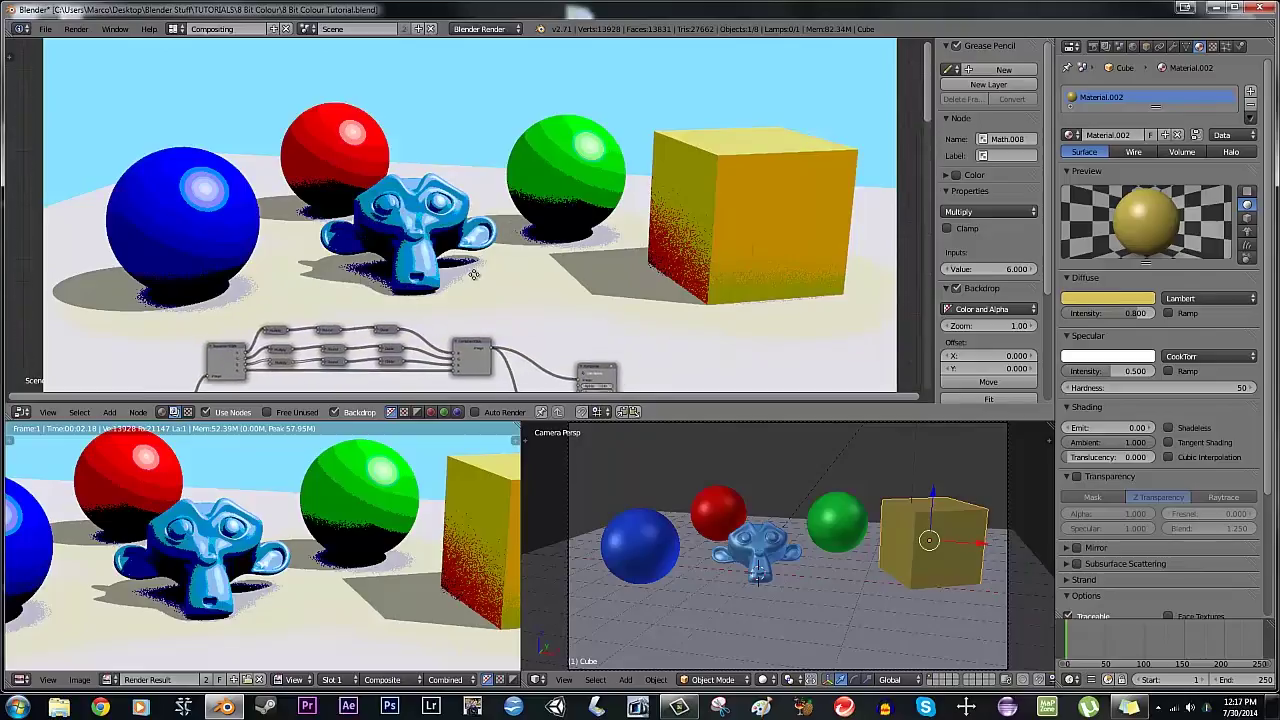
{"action": "scroll", "coordinate": [474, 275], "scroll_direction": "up", "scroll_amount": 5}
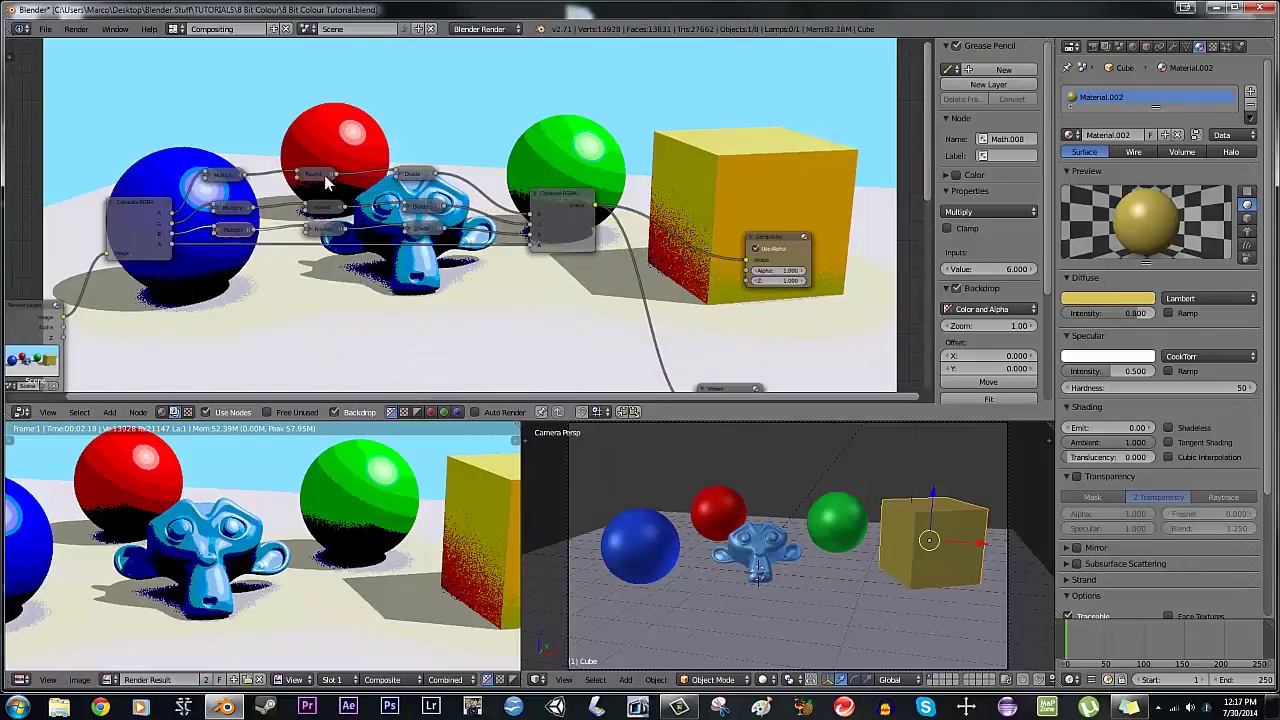
{"action": "left_click", "coordinate": [235, 230]}
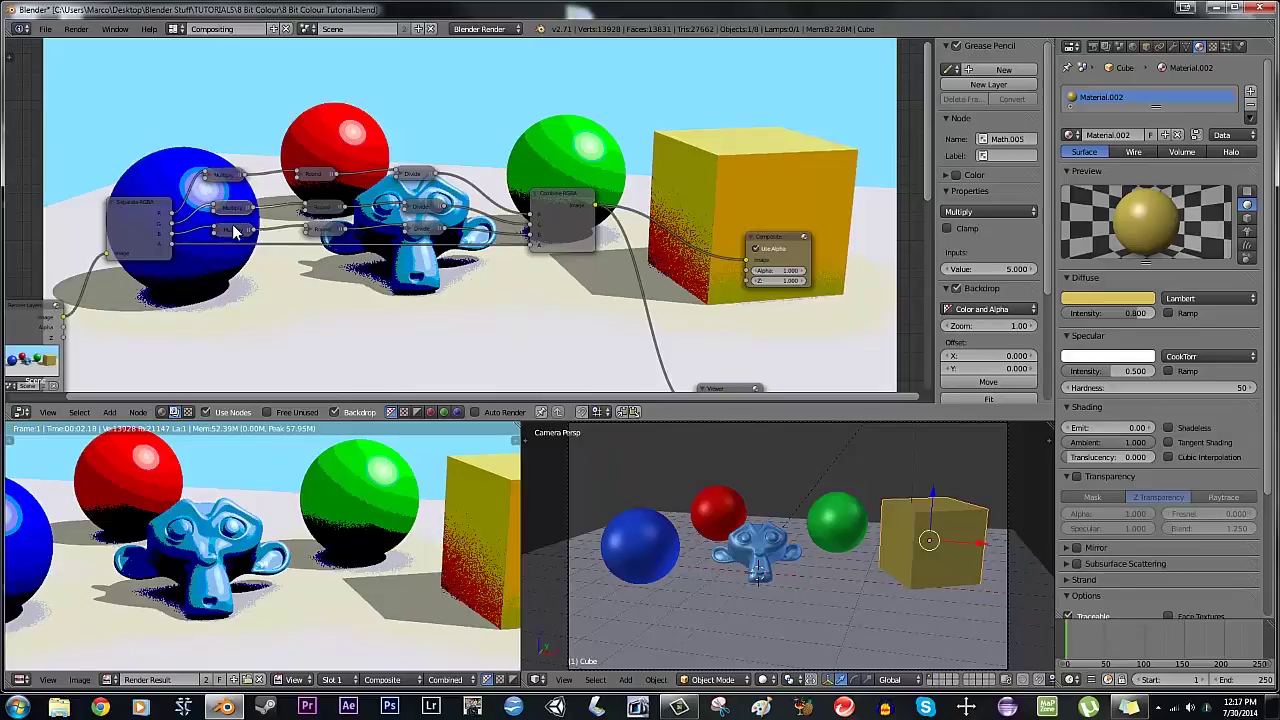
{"action": "key", "text": "ctrl+z"}
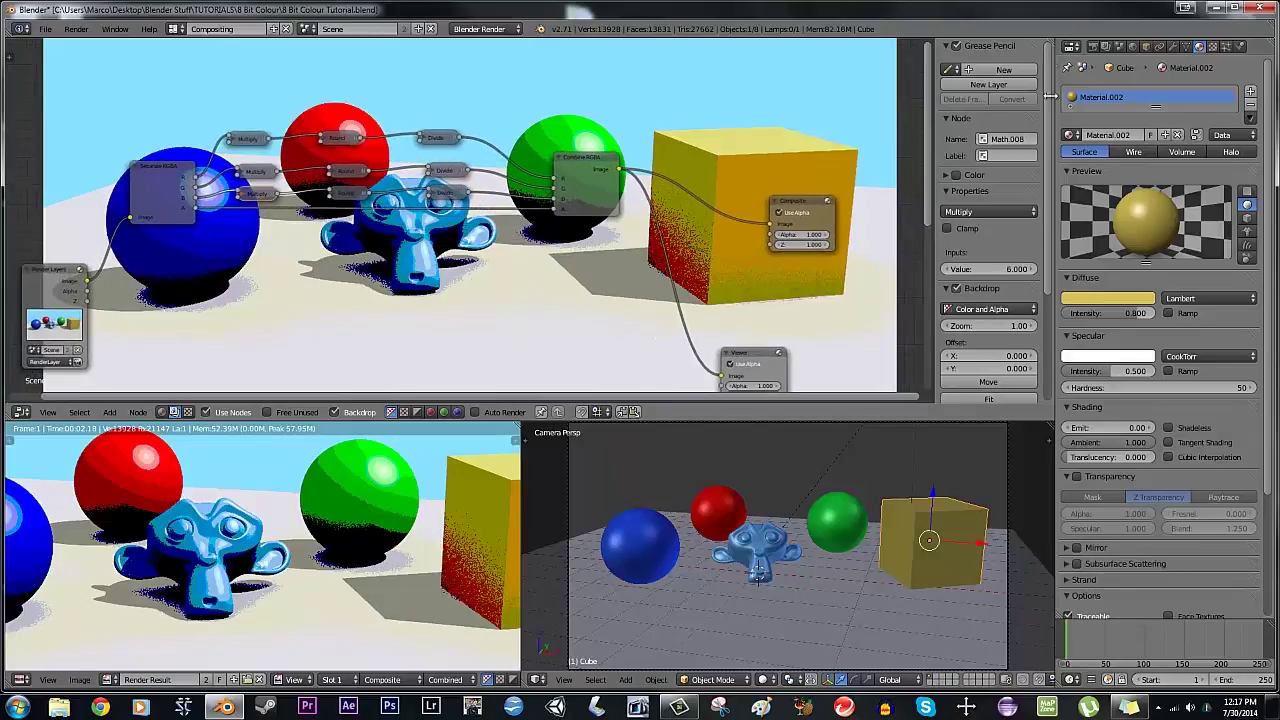
Disable anti-aliasing, set resolution scale to 10% in Render properties, and re-render with F12
{"action": "left_click", "coordinate": [1079, 47]}
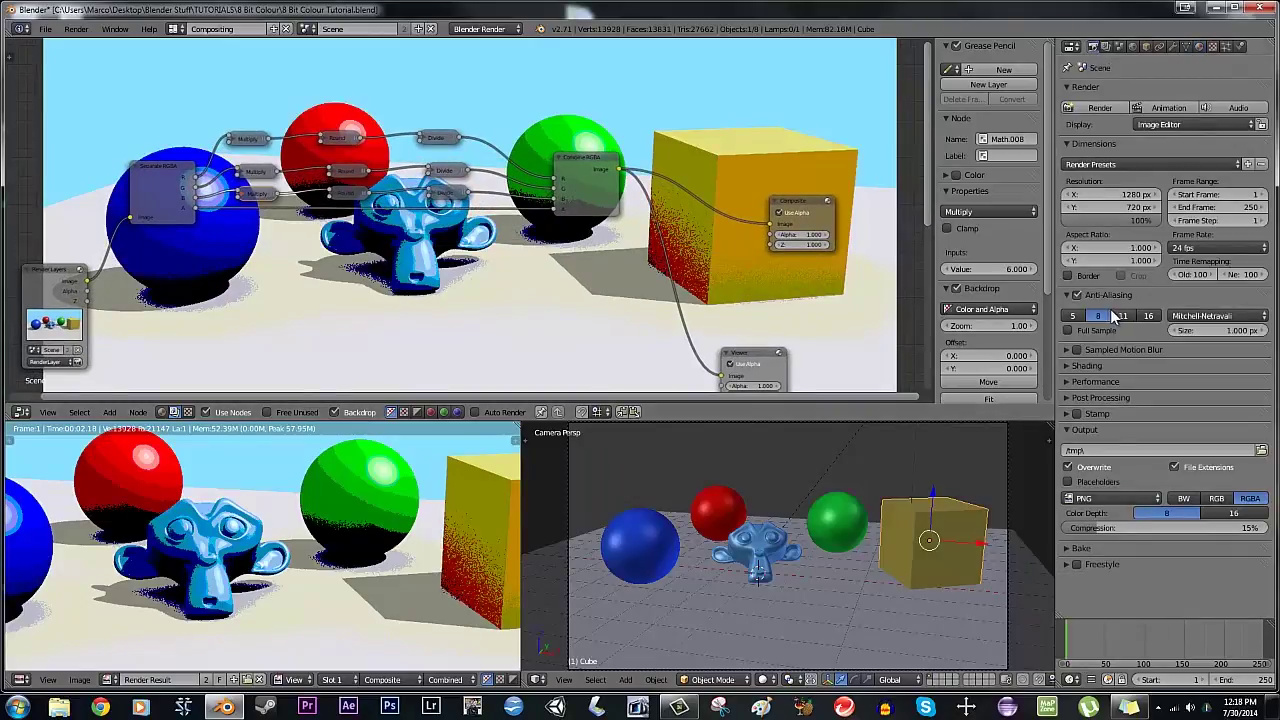
{"action": "left_click", "coordinate": [1077, 296]}
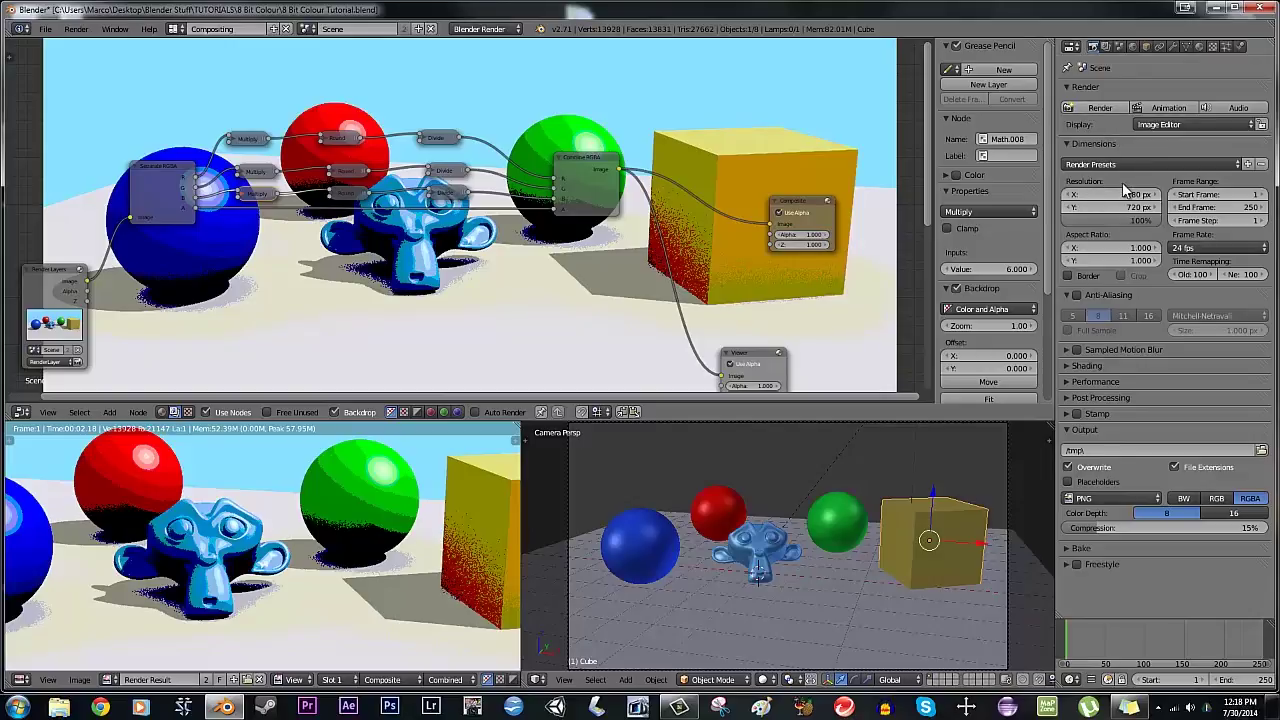
{"action": "left_click", "coordinate": [1115, 220]}
{"action": "key", "text": "Return"}
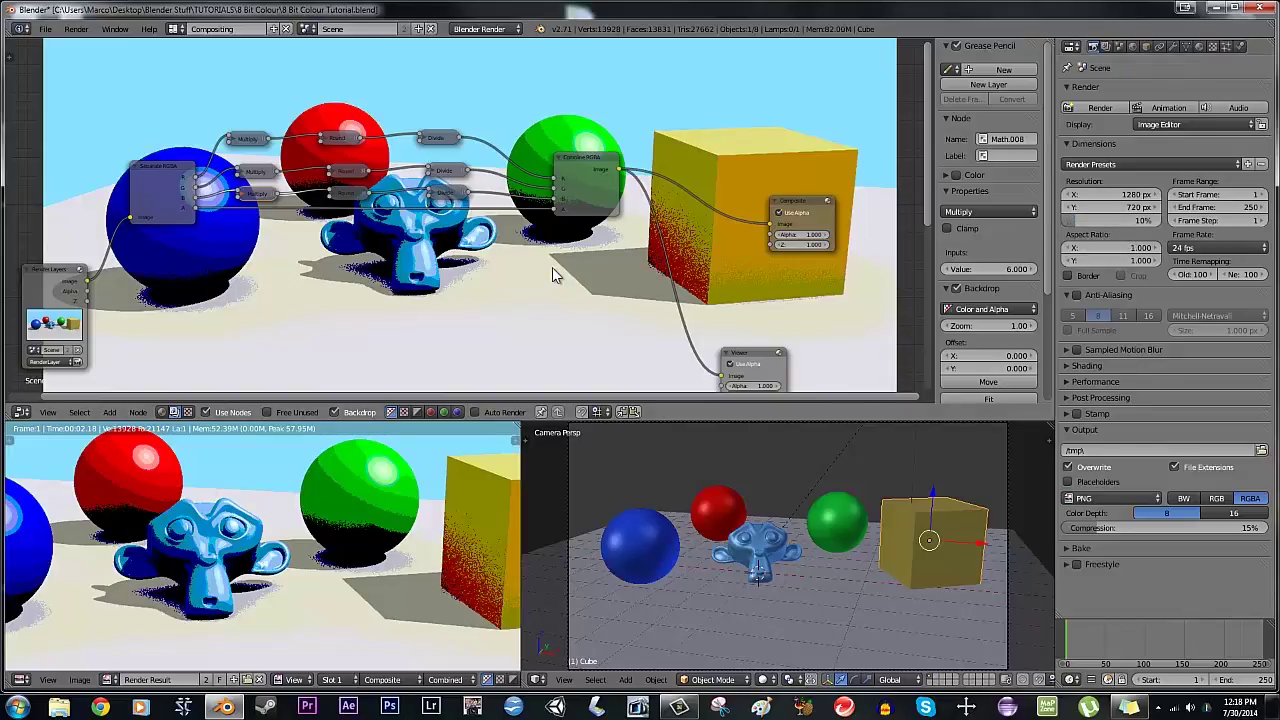
{"action": "key", "text": "F12"}
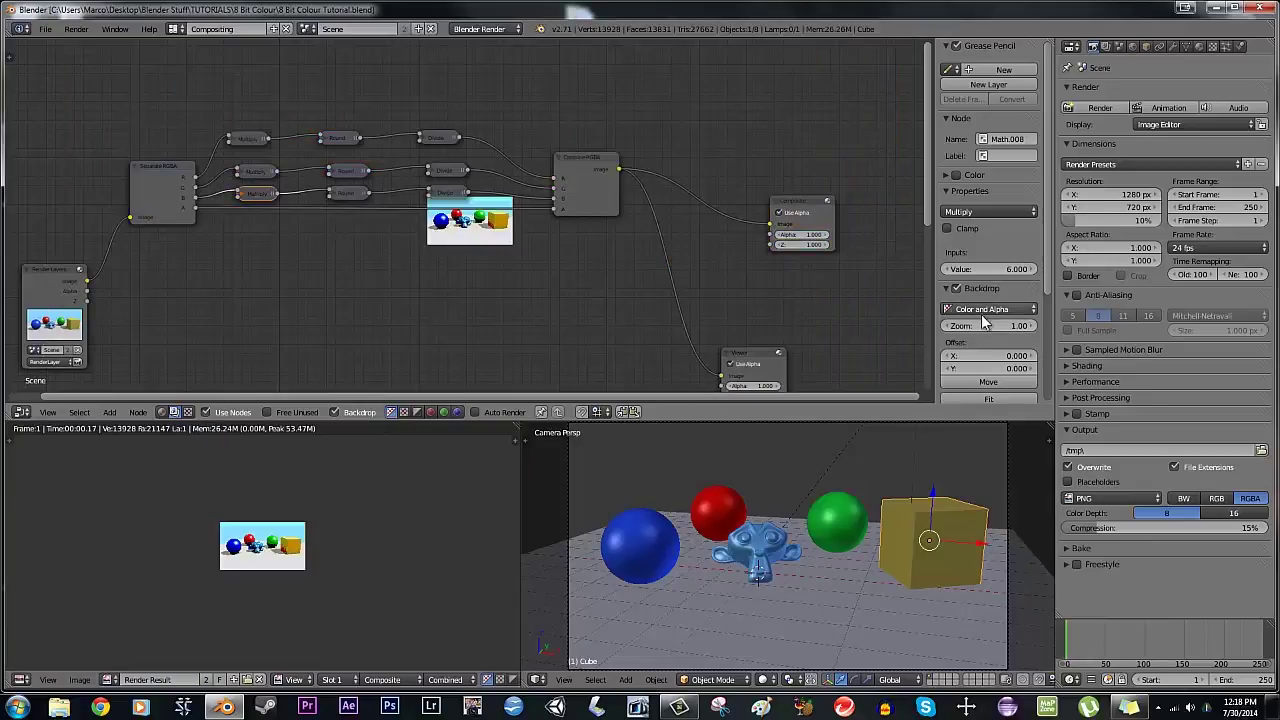
Raise the Backdrop Zoom to 6.75 so the blocky render fills the editor
{"action": "left_click_drag", "start_coordinate": [974, 323], "coordinate": [1272, 333]}
{"action": "middle_click_drag", "start_coordinate": [551, 103], "coordinate": [429, 306]}
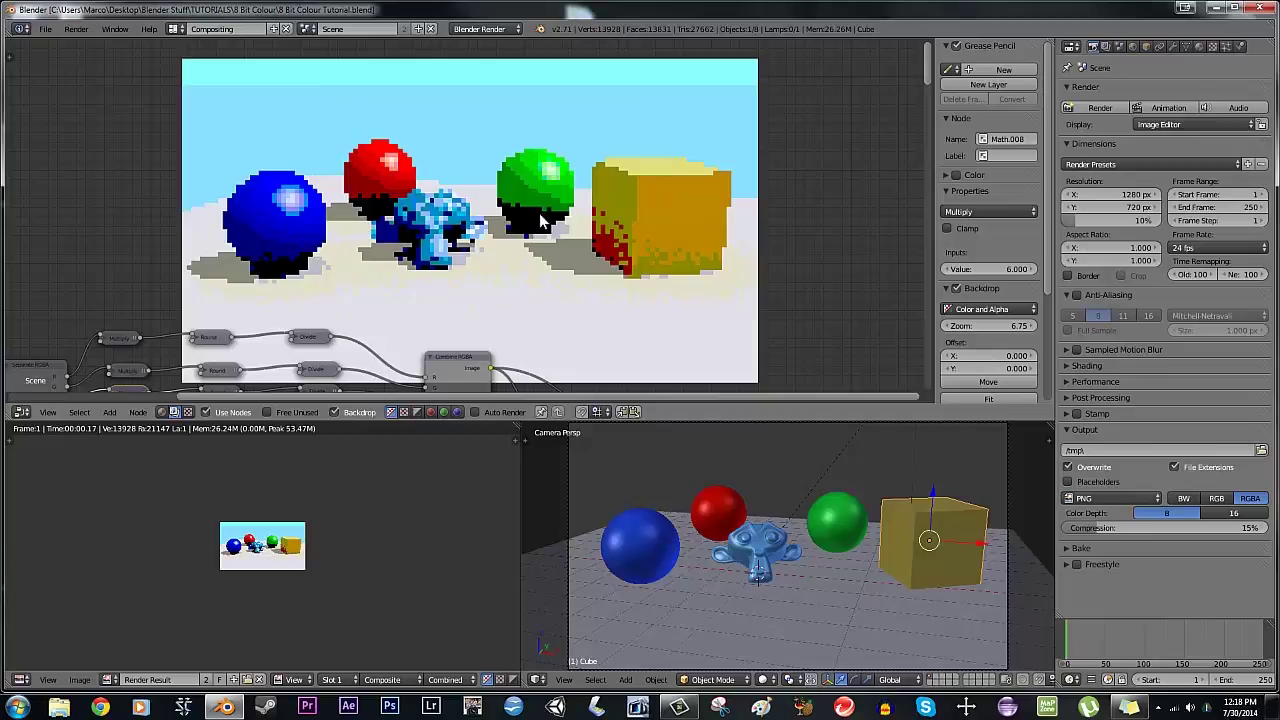
{"action": "scroll", "coordinate": [571, 236], "scroll_direction": "up", "scroll_amount": 3}
Pan the node tree to inspect the channel rows and select Combine RGBA
{"action": "middle_click_drag", "start_coordinate": [571, 236], "coordinate": [376, 245]}
{"action": "scroll", "coordinate": [376, 245], "scroll_direction": "down", "scroll_amount": 3}
{"action": "scroll", "coordinate": [537, 283], "scroll_direction": "up", "scroll_amount": 1}
{"action": "scroll", "coordinate": [491, 260], "scroll_direction": "down", "scroll_amount": 3}
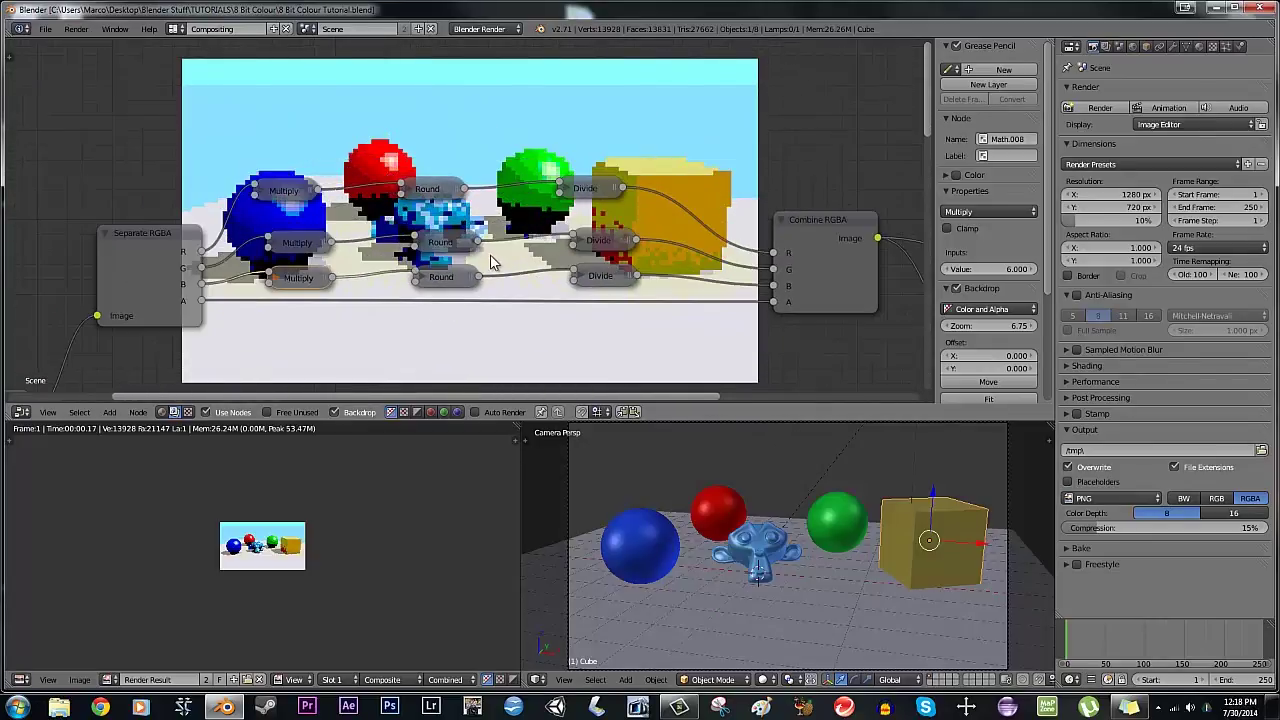
{"action": "middle_click_drag", "start_coordinate": [498, 255], "coordinate": [441, 200]}
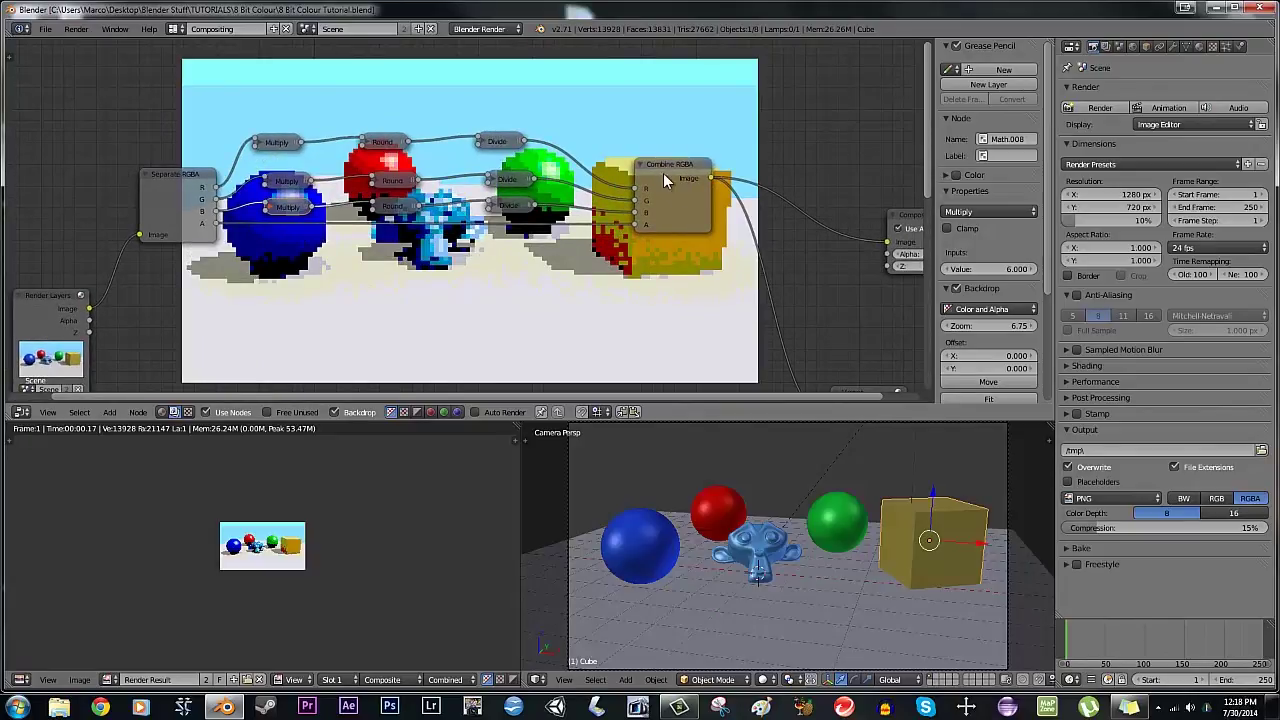
{"action": "left_click_drag", "start_coordinate": [663, 178], "coordinate": [672, 178]}
{"action": "middle_click_drag", "start_coordinate": [546, 346], "coordinate": [508, 96]}
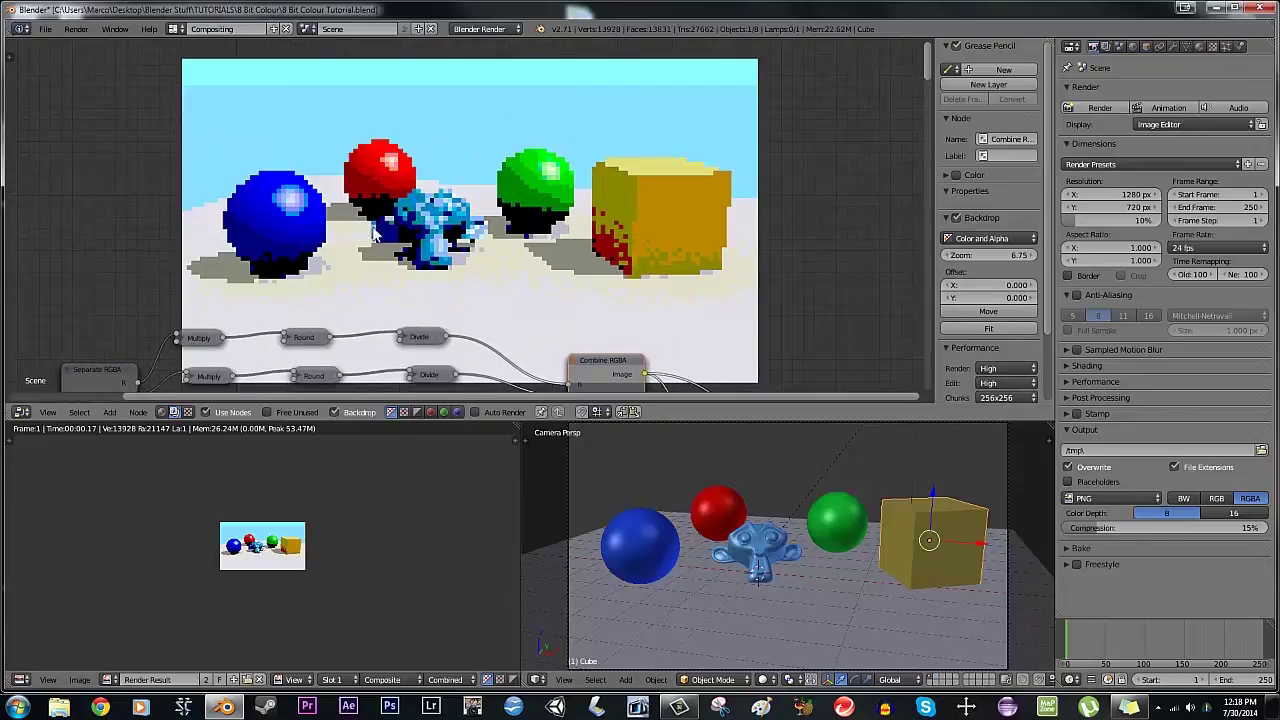